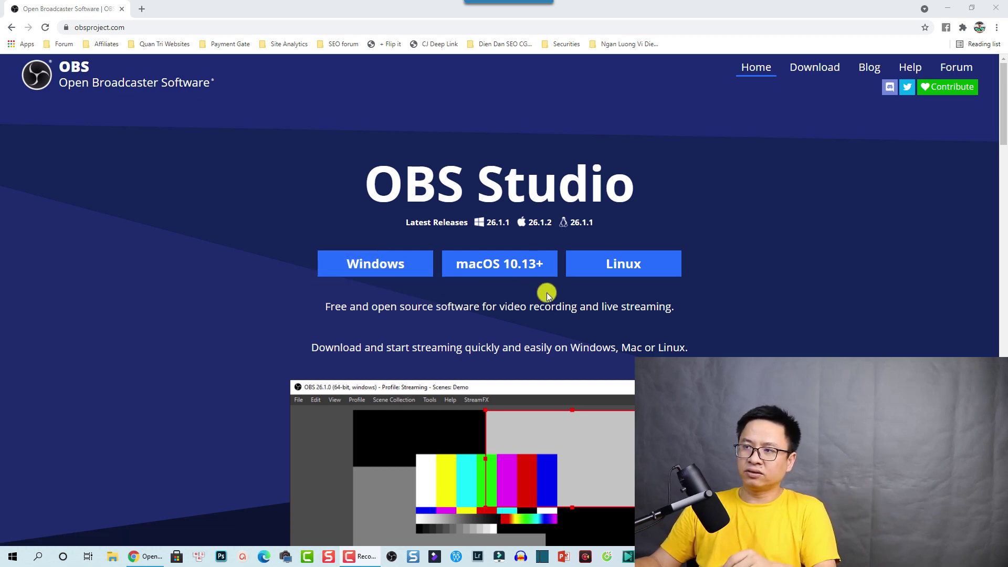
# Switch from the OBS website to OBS Studio and remove the scene named Scene 2
pyautogui.scroll(-1, 443, 250)
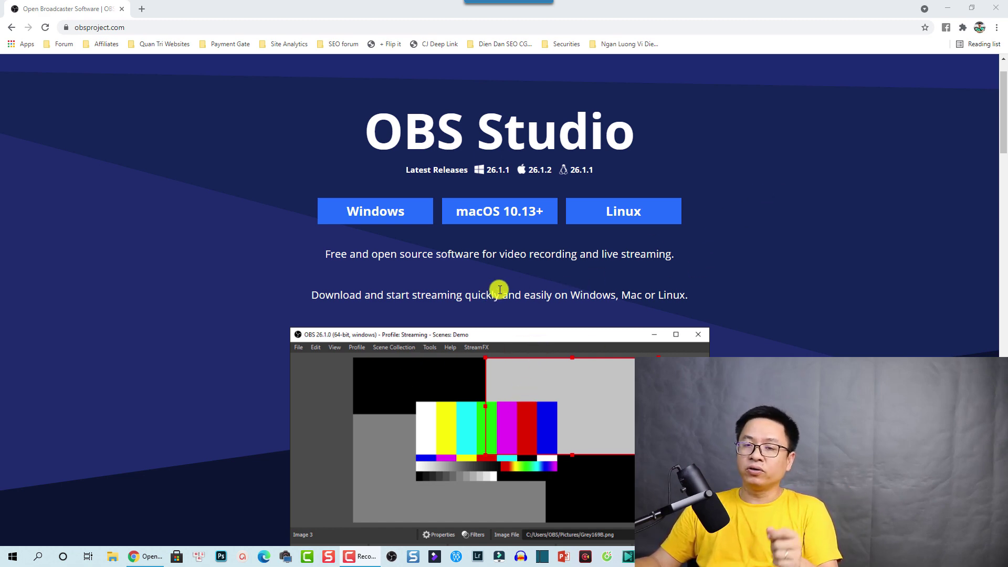
pyautogui.click(399, 559)
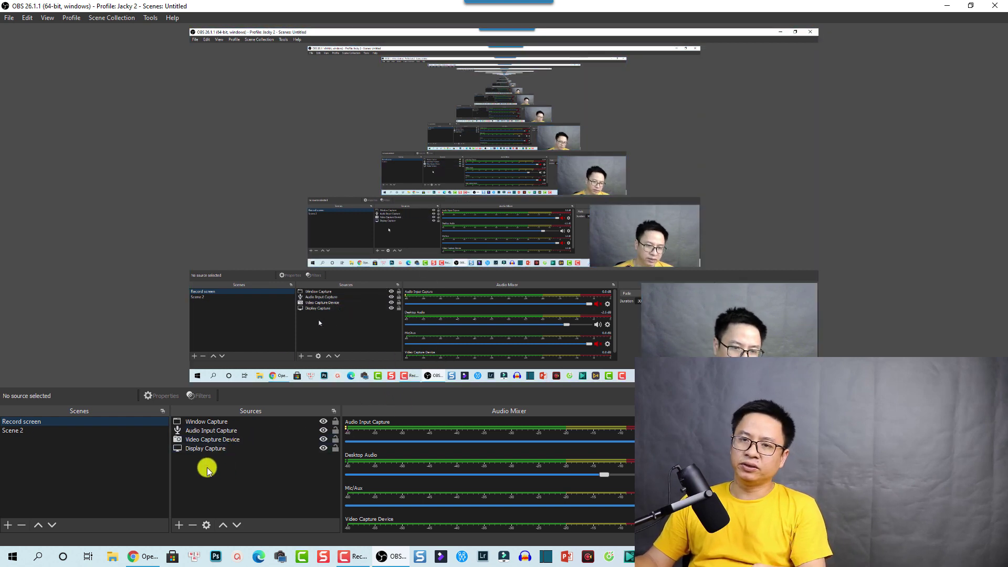
pyautogui.click(14, 430)
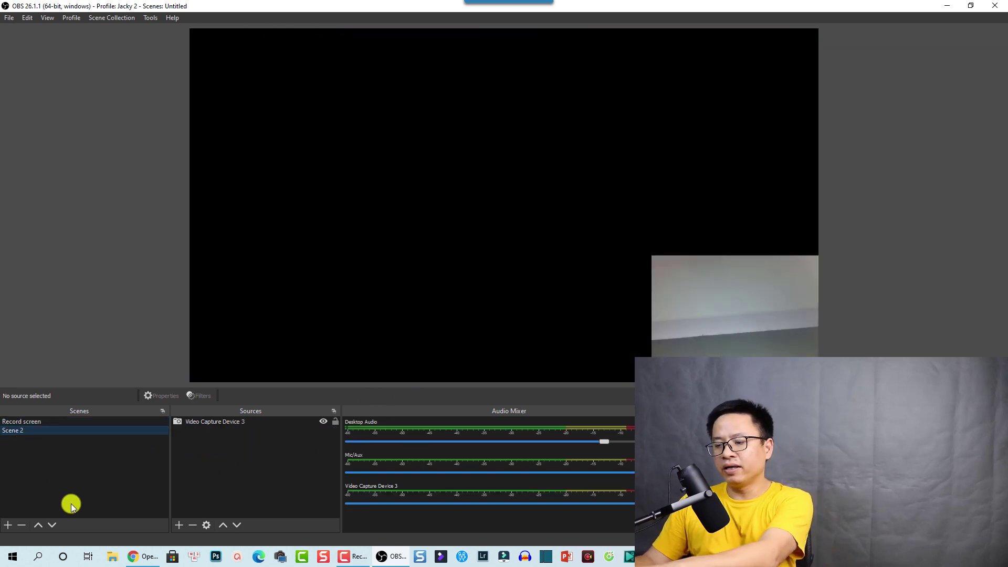
pyautogui.press('Delete')
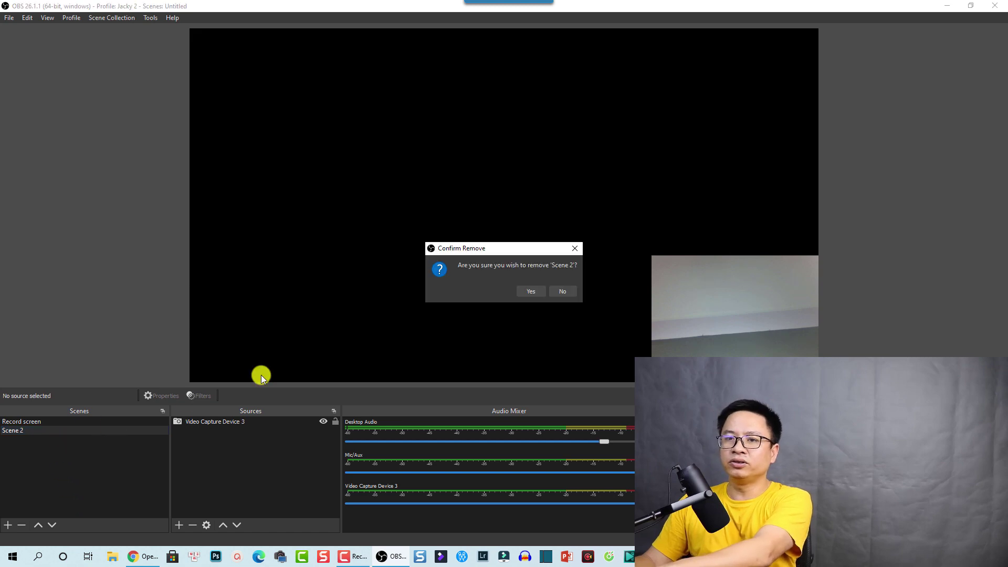
pyautogui.click(532, 290)
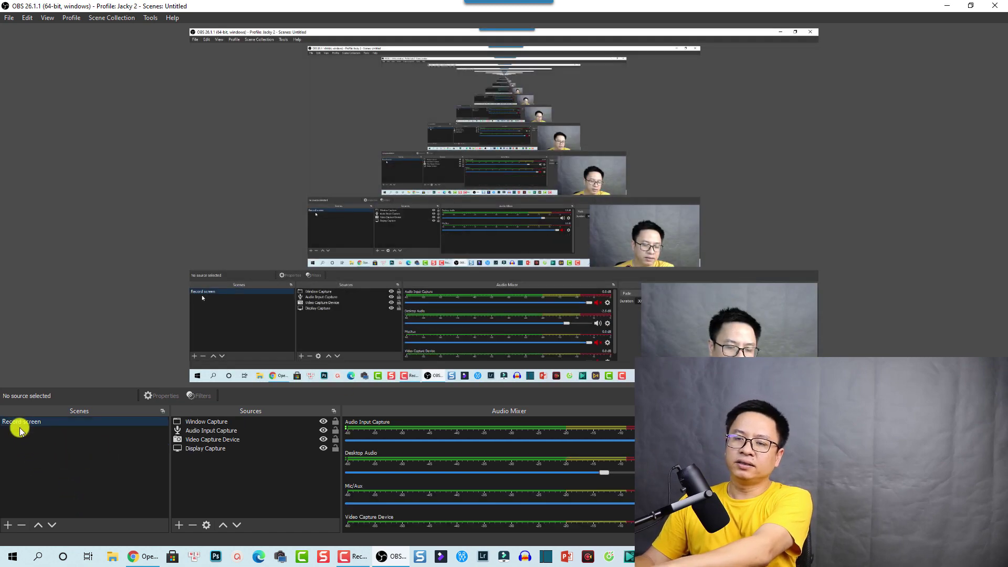
# Try to remove the Record screen scene and clear all of its sources
pyautogui.press('Delete')
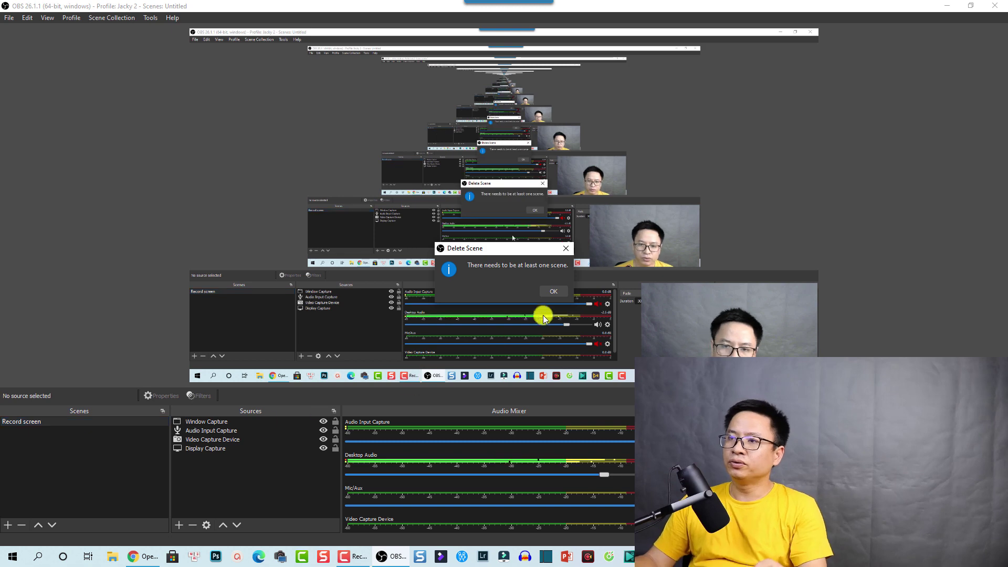
pyautogui.click(553, 291)
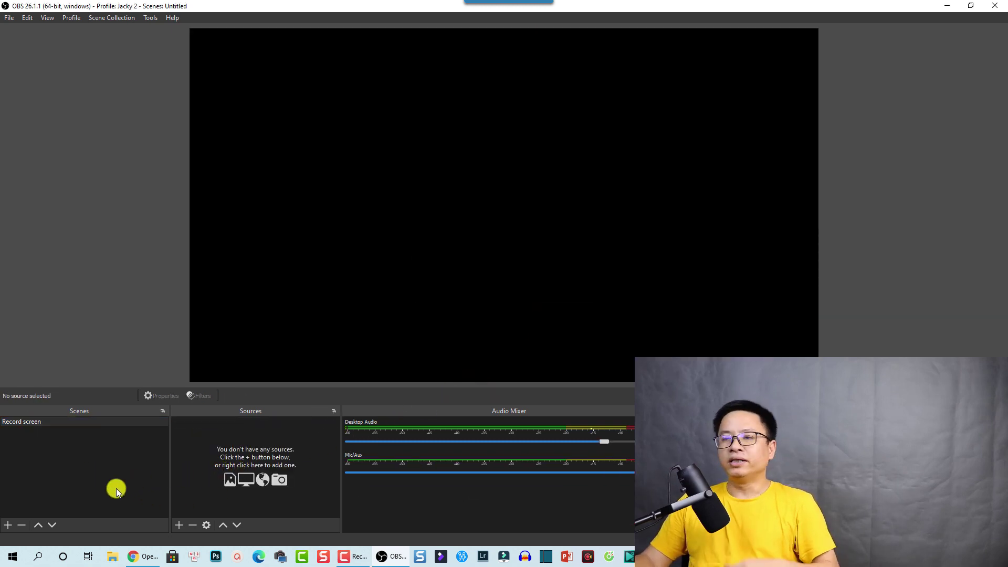
pyautogui.click(116, 489)
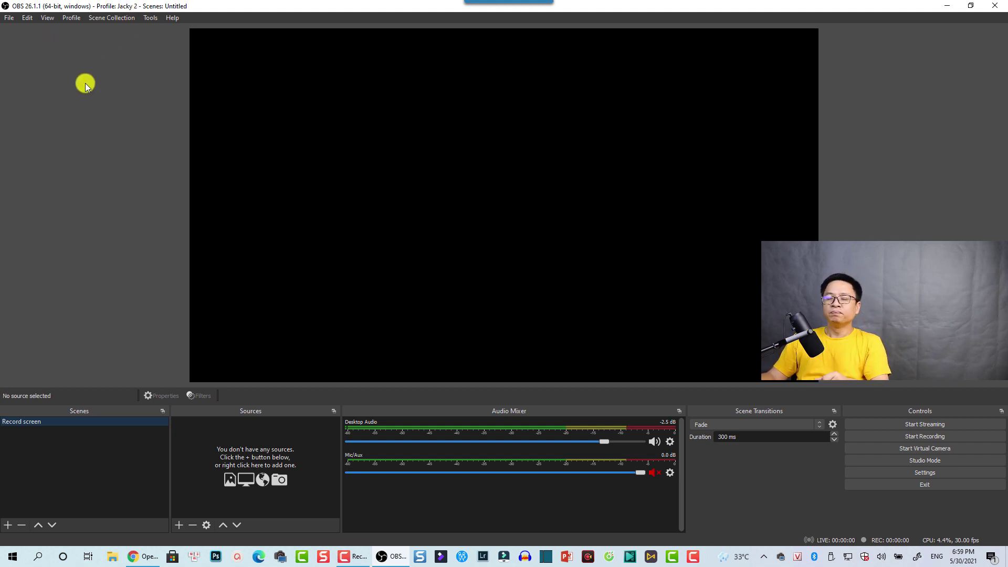
pyautogui.click(9, 16)
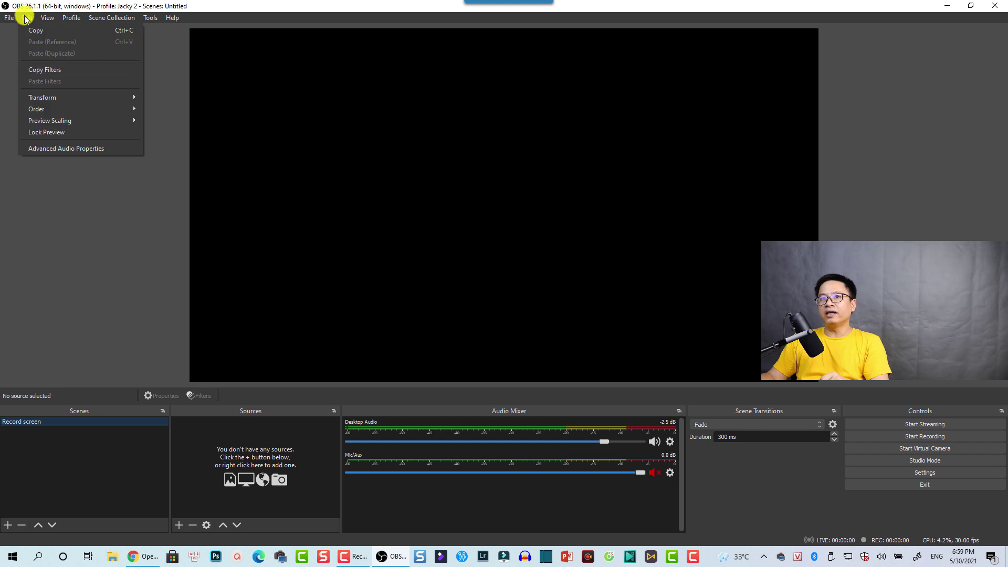
pyautogui.click(25, 19)
pyautogui.click(71, 17)
pyautogui.click(71, 18)
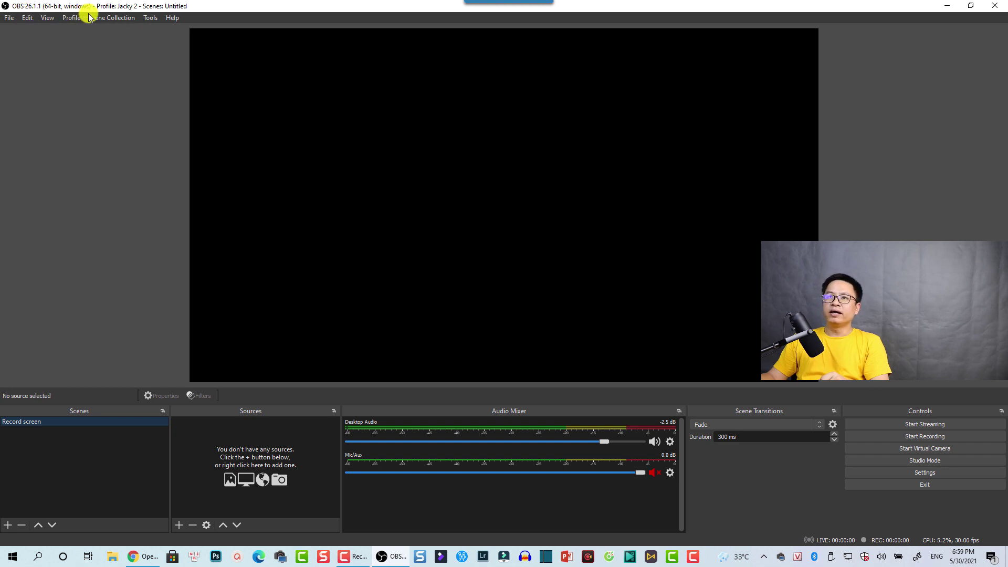
pyautogui.click(108, 17)
pyautogui.click(176, 19)
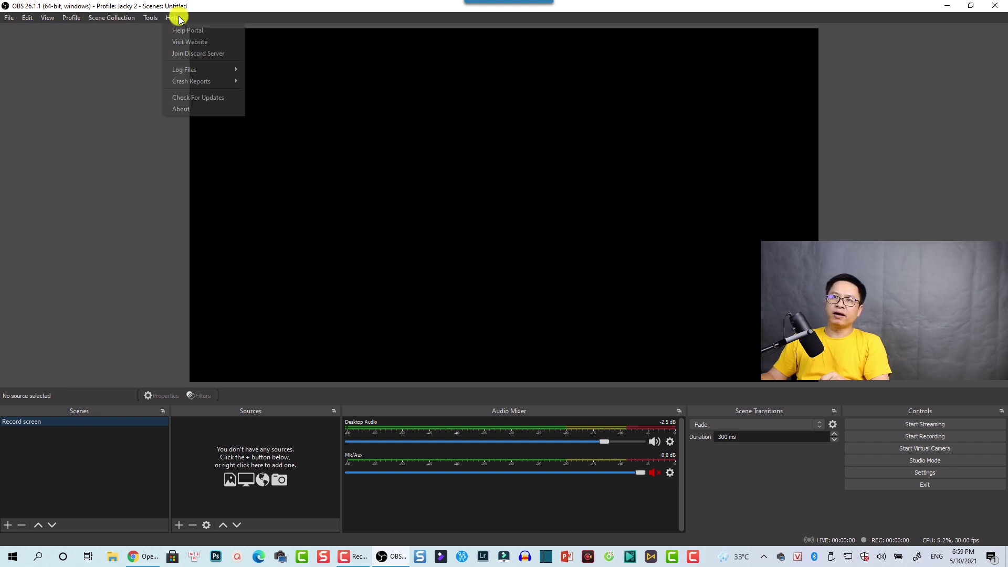
pyautogui.click(100, 64)
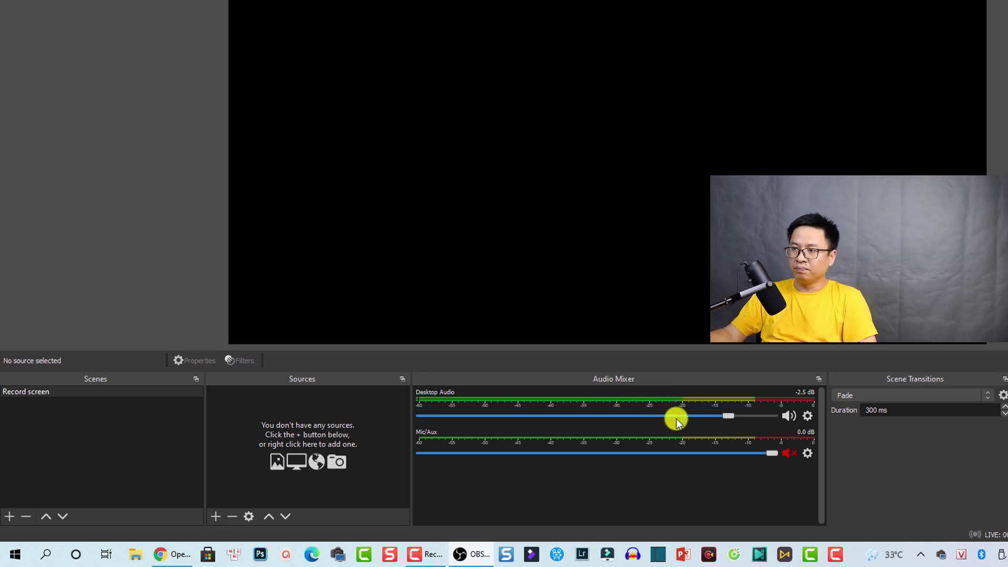
pyautogui.moveTo(724, 416); pyautogui.dragTo(733, 415)
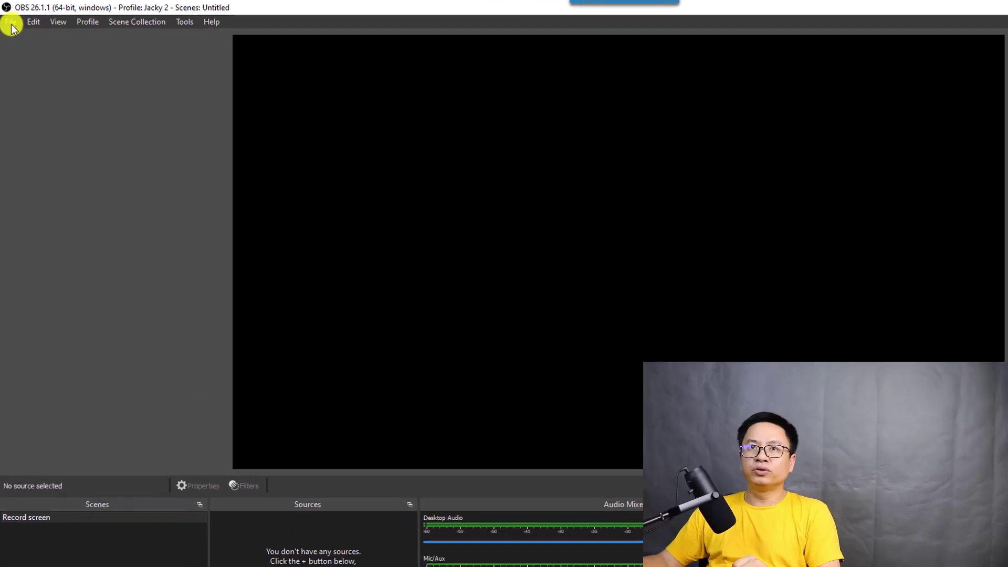
# Open the general settings, keep the language at English (GB) and choose the Dark (Default) theme
pyautogui.click(11, 25)
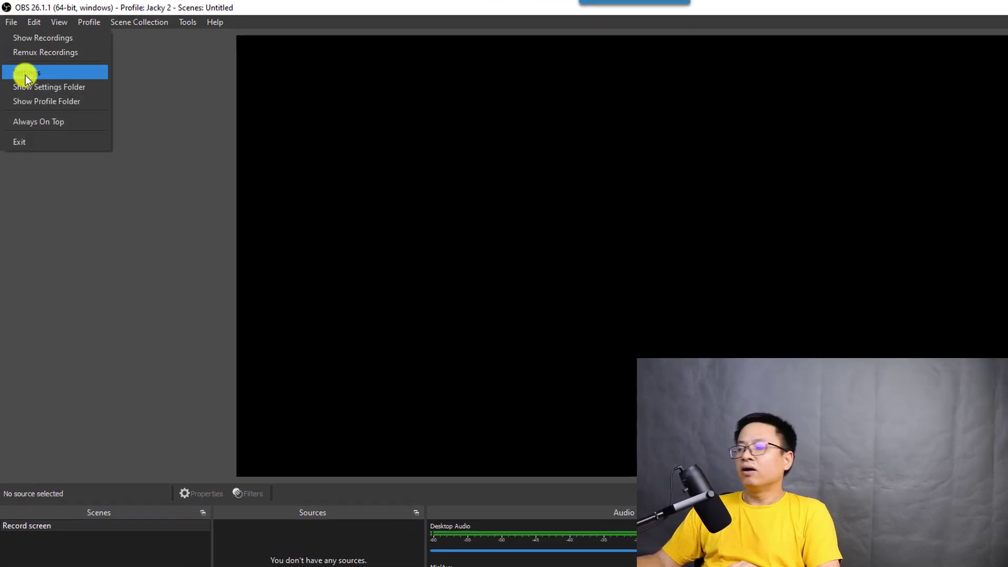
pyautogui.click(25, 78)
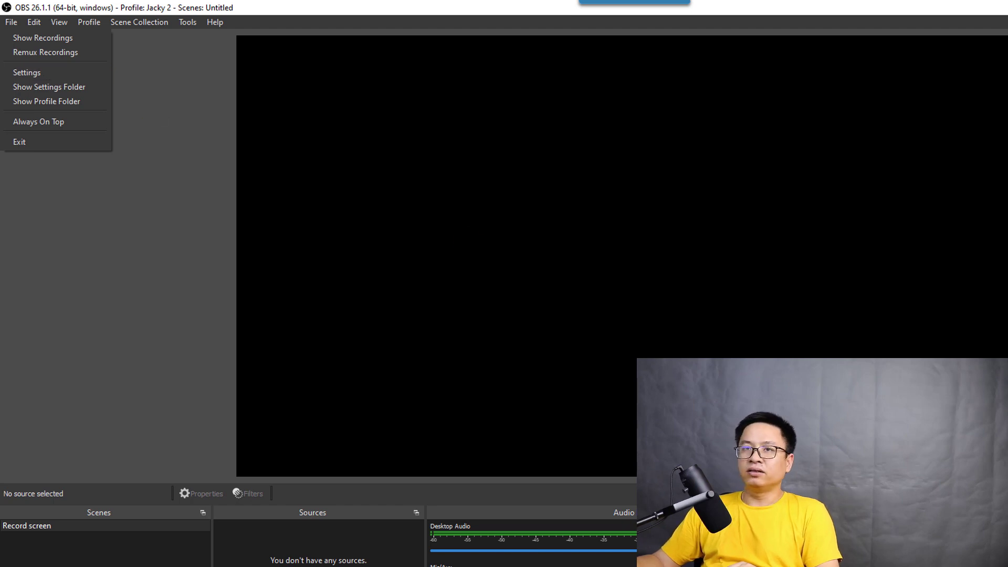
pyautogui.click(30, 74)
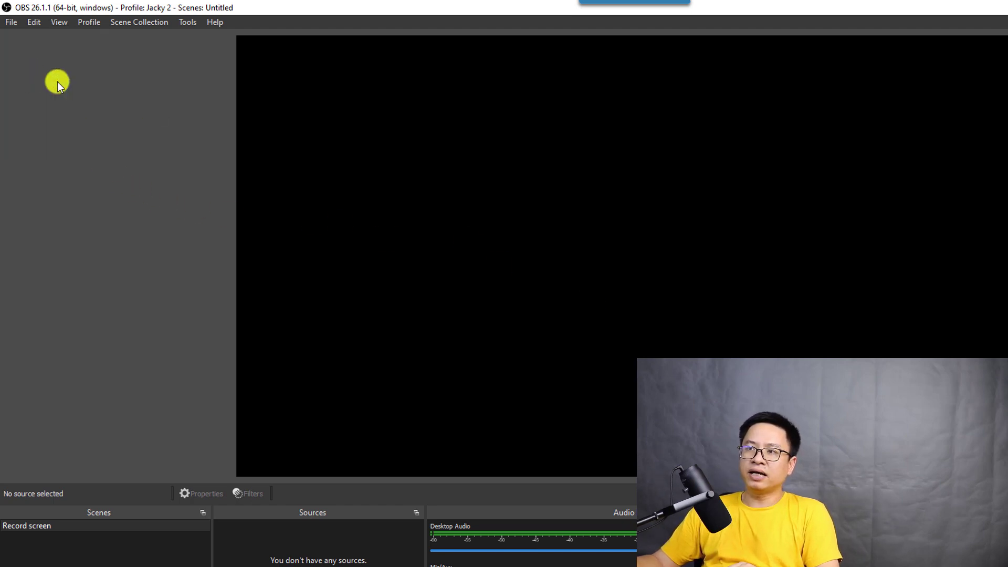
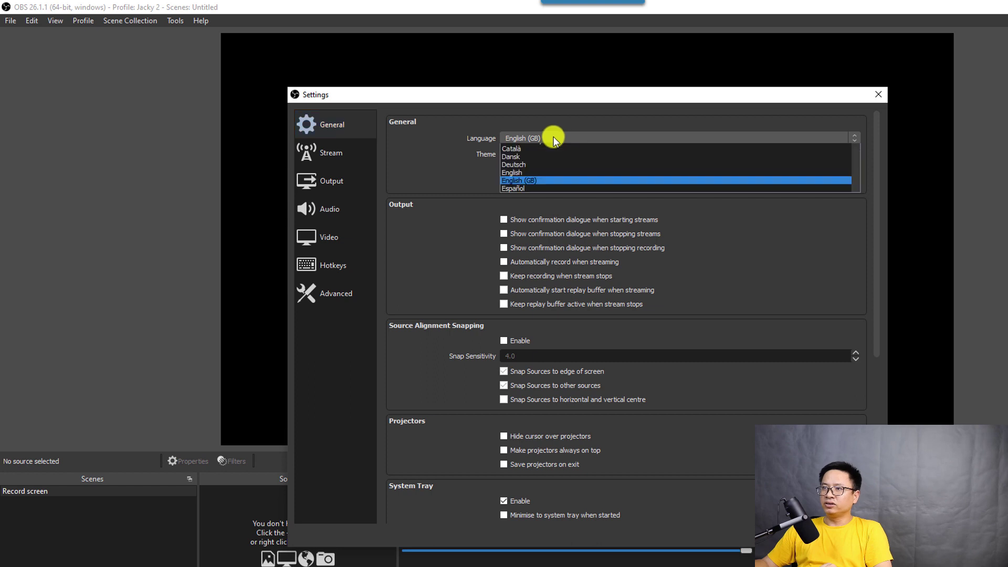
pyautogui.click(547, 138)
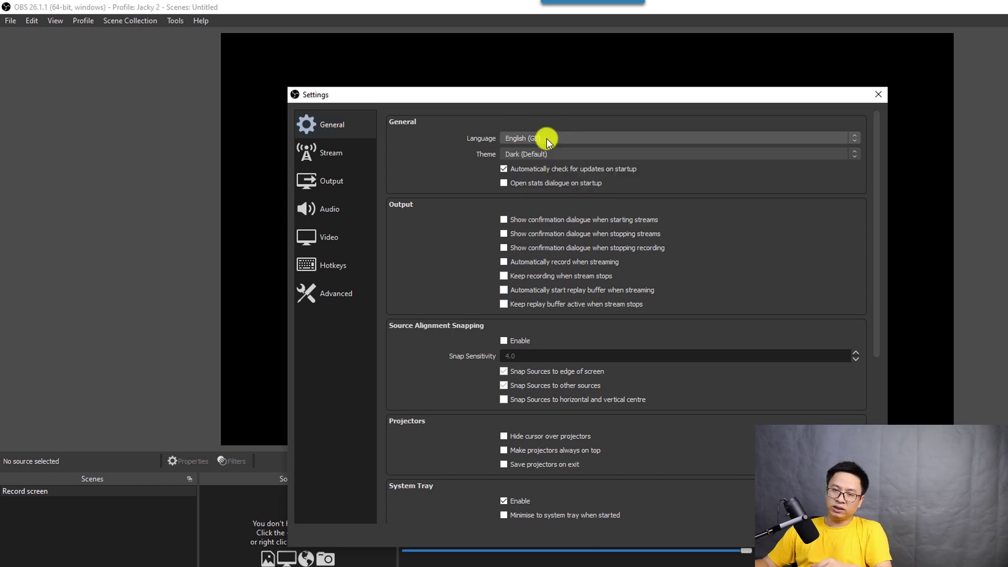
pyautogui.click(546, 153)
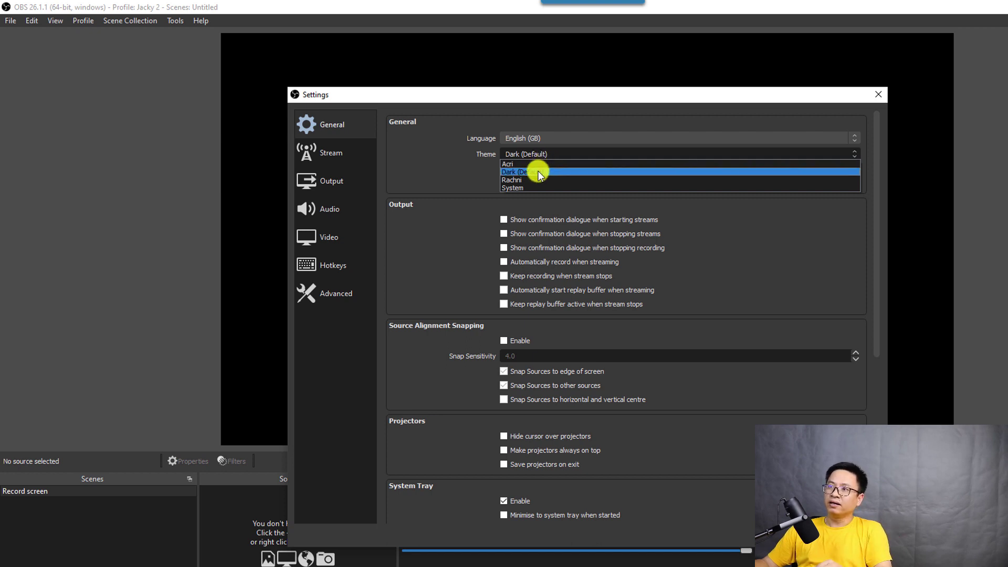
pyautogui.click(537, 171)
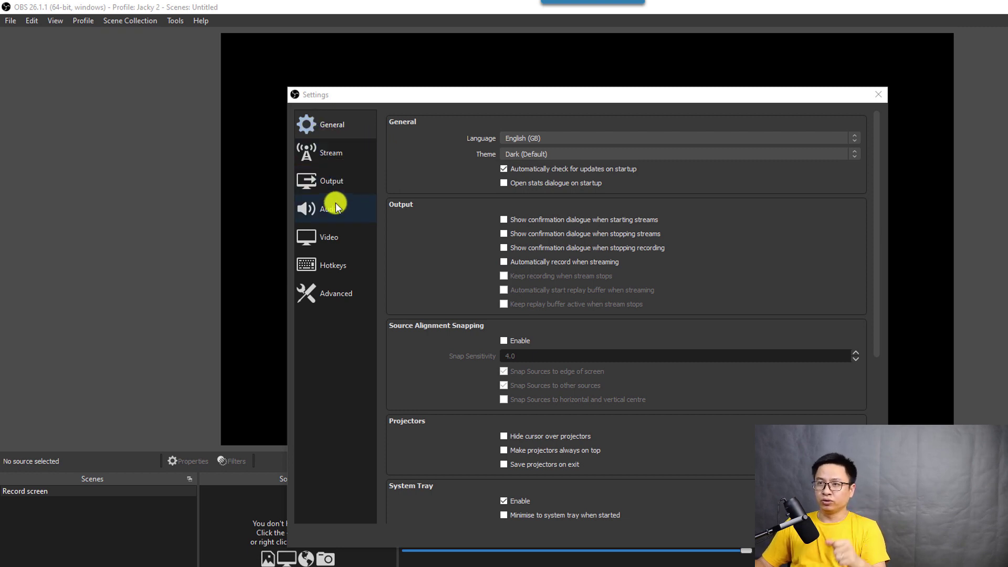
# In the output settings, set the recording path to the folder E:/OBS Recording Videos and the recording format to mp4
pyautogui.click(329, 180)
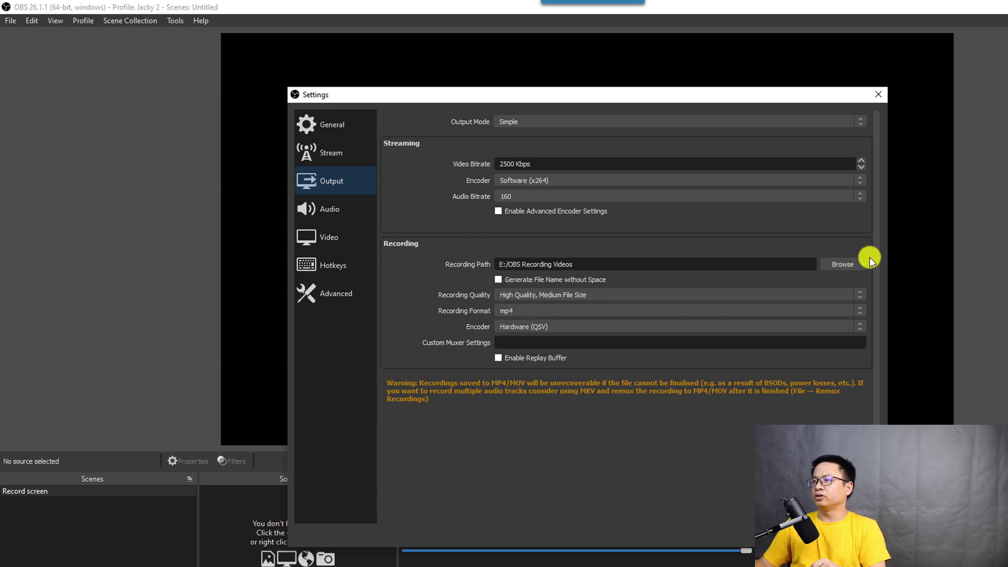
pyautogui.moveTo(877, 250); pyautogui.dragTo(877, 258)
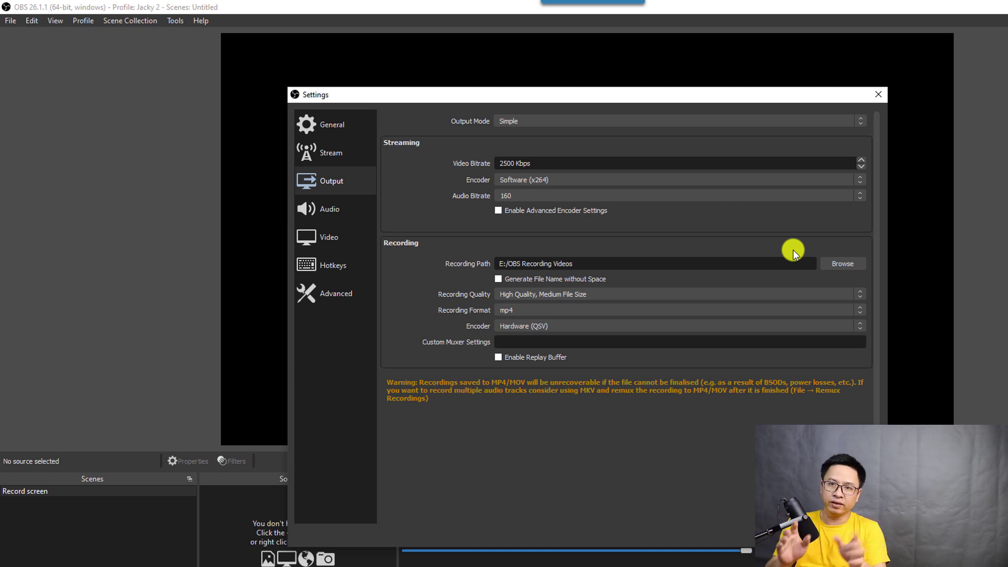
pyautogui.click(840, 262)
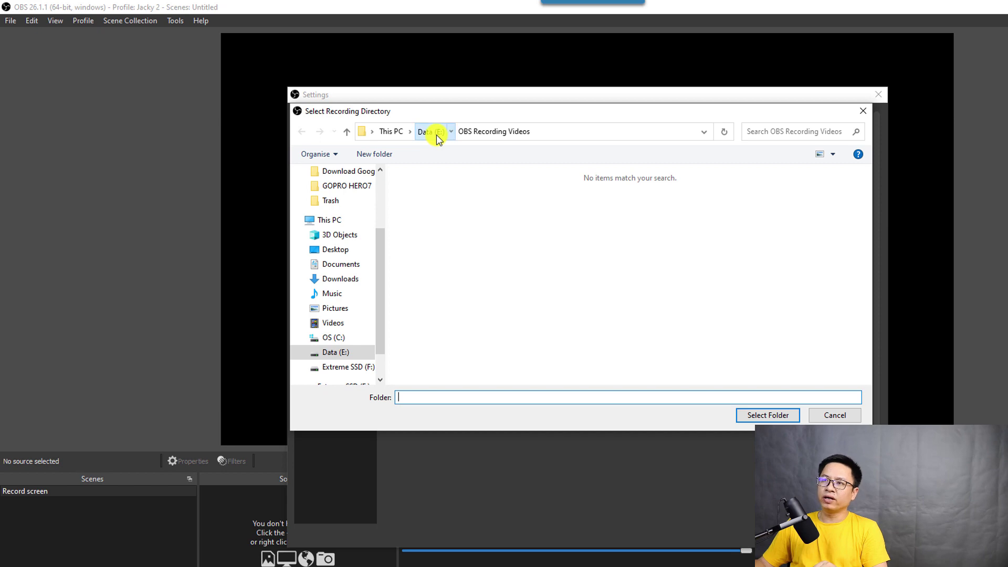
pyautogui.click(436, 134)
pyautogui.scroll(-3, 462, 291)
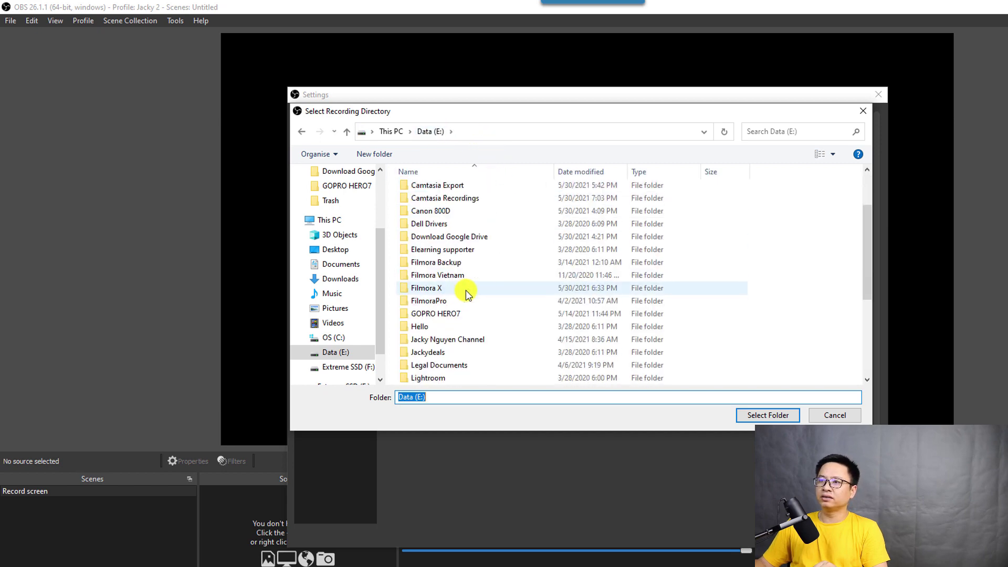
pyautogui.scroll(2, 434, 282)
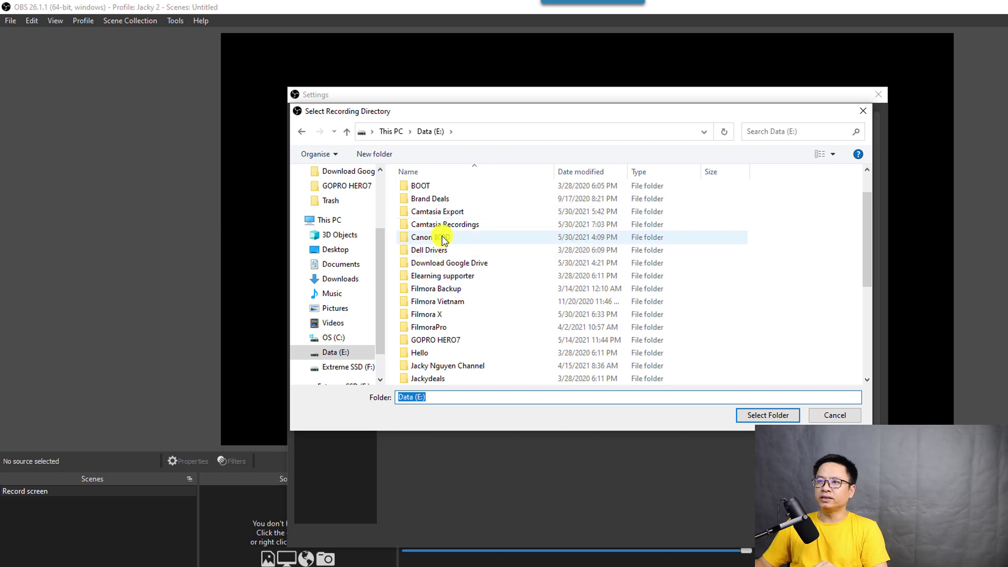
pyautogui.scroll(-2, 438, 273)
pyautogui.scroll(-3, 437, 273)
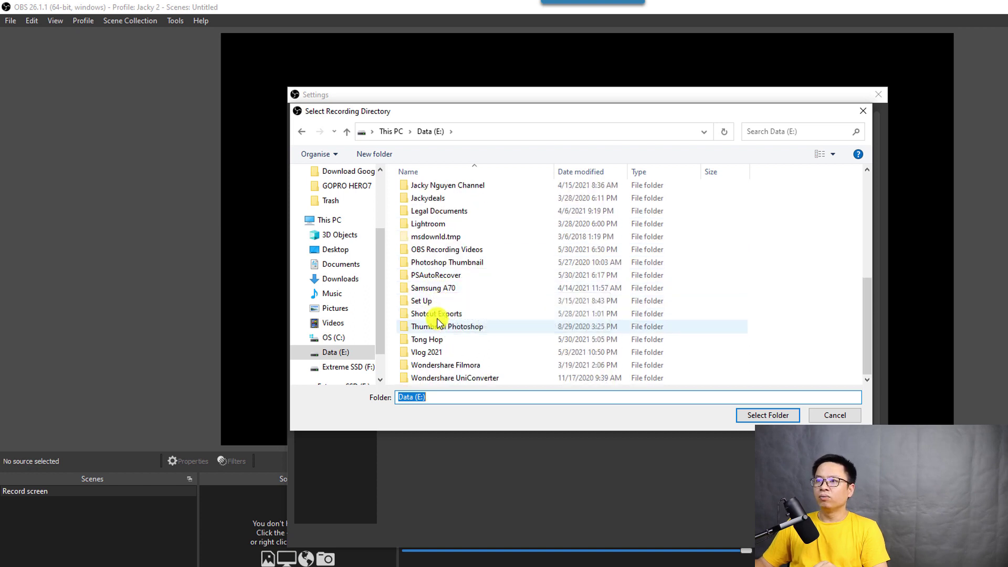
pyautogui.doubleClick(435, 251)
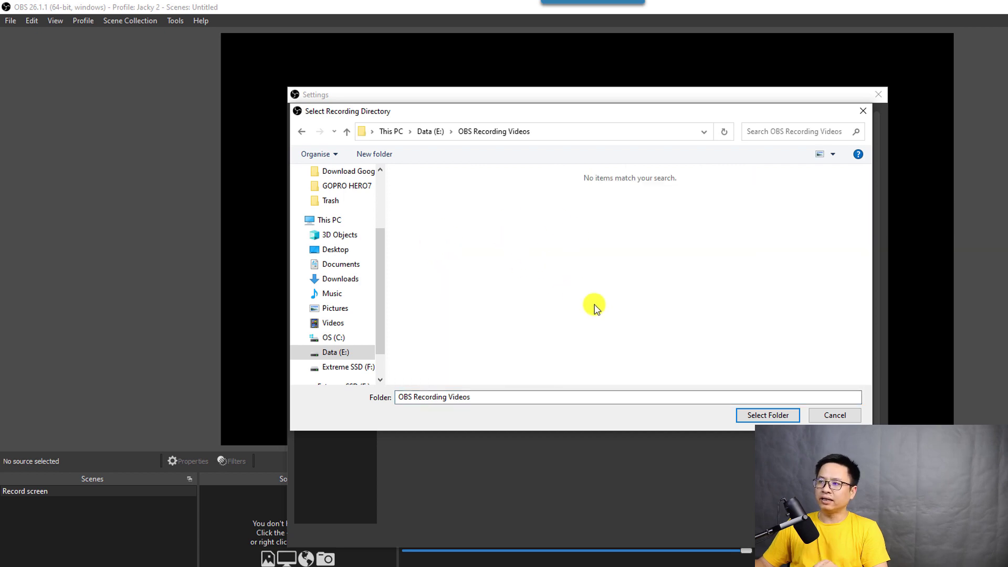
pyautogui.click(759, 415)
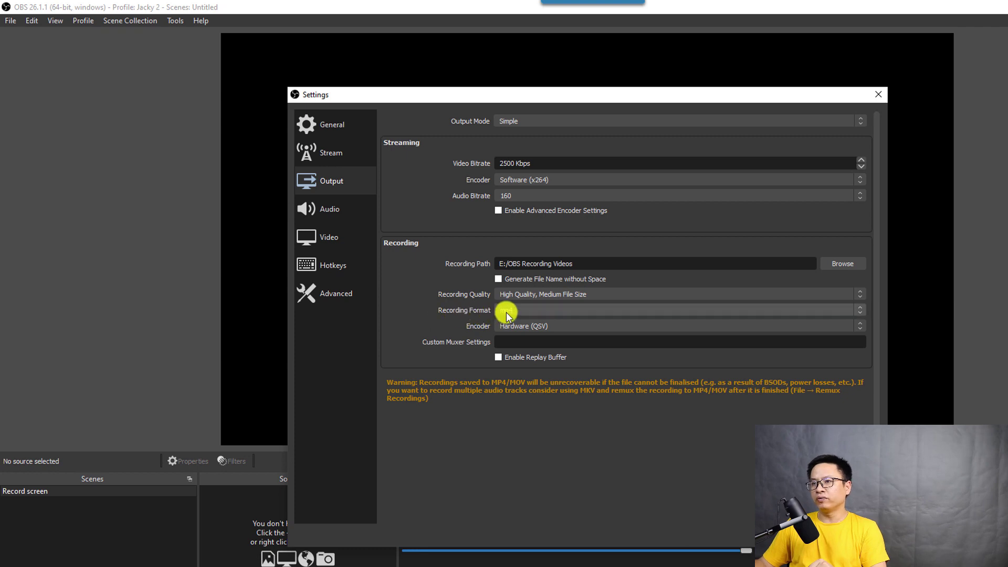
pyautogui.click(565, 310)
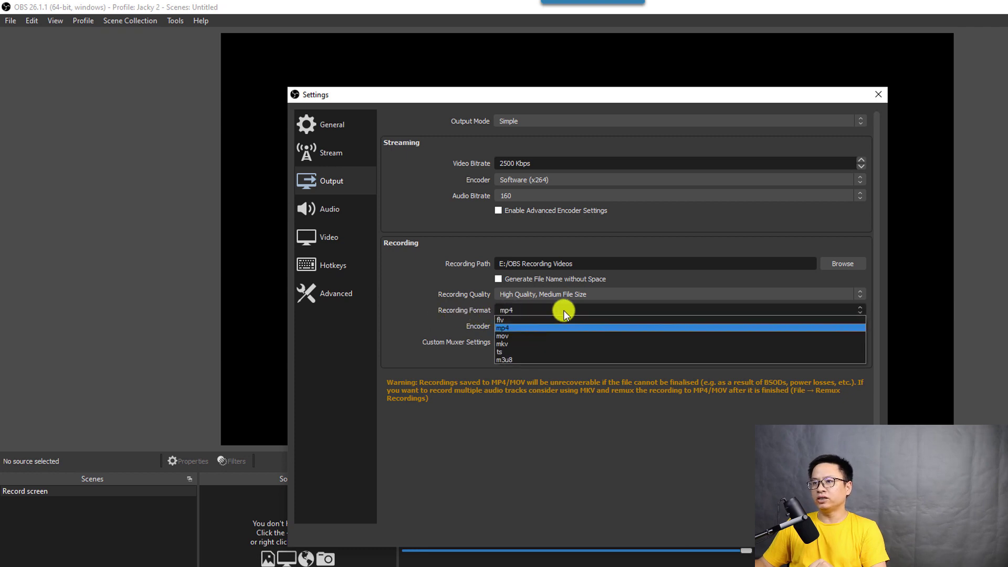
pyautogui.click(518, 329)
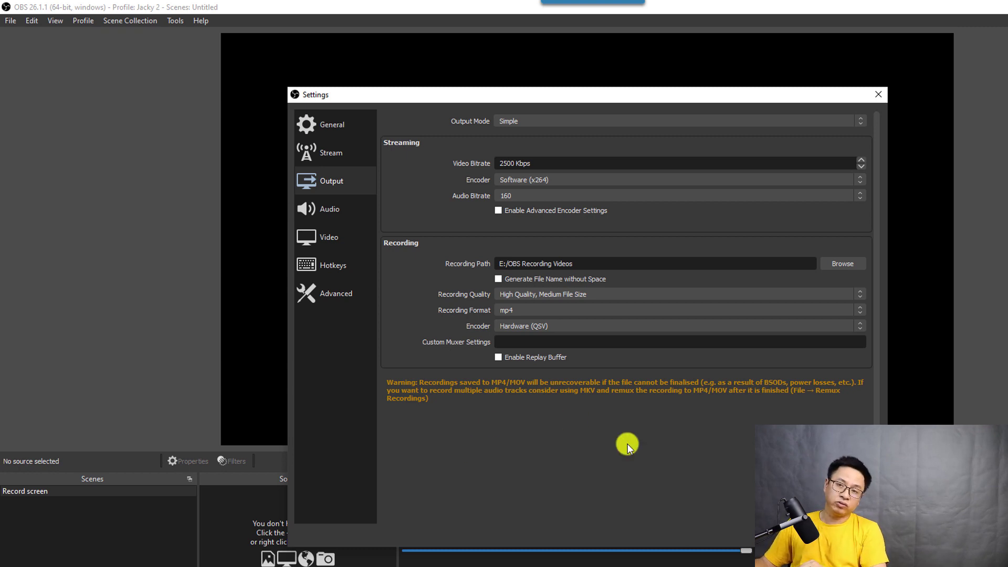
# In the video settings, set the common FPS value to 30
pyautogui.click(330, 239)
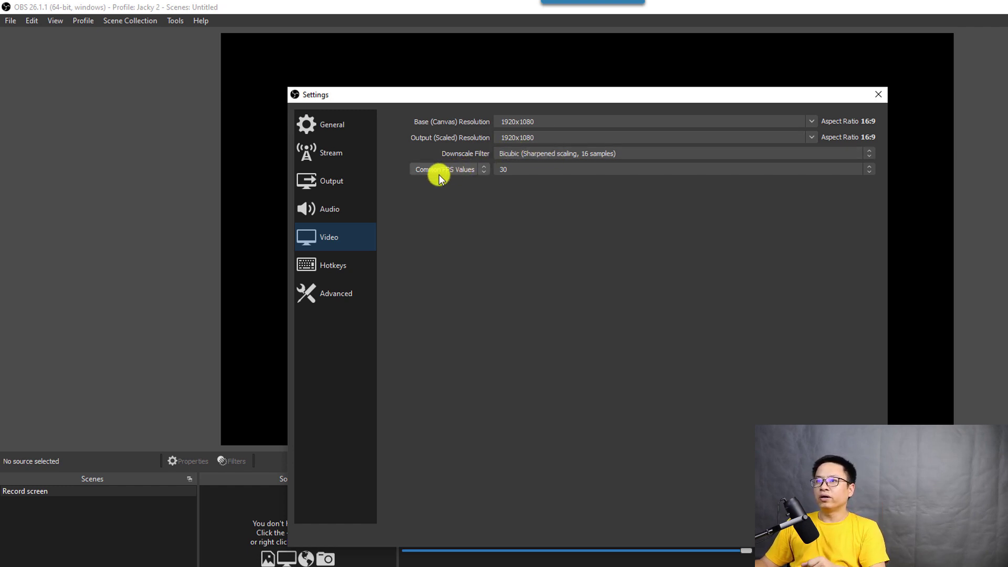
pyautogui.click(518, 169)
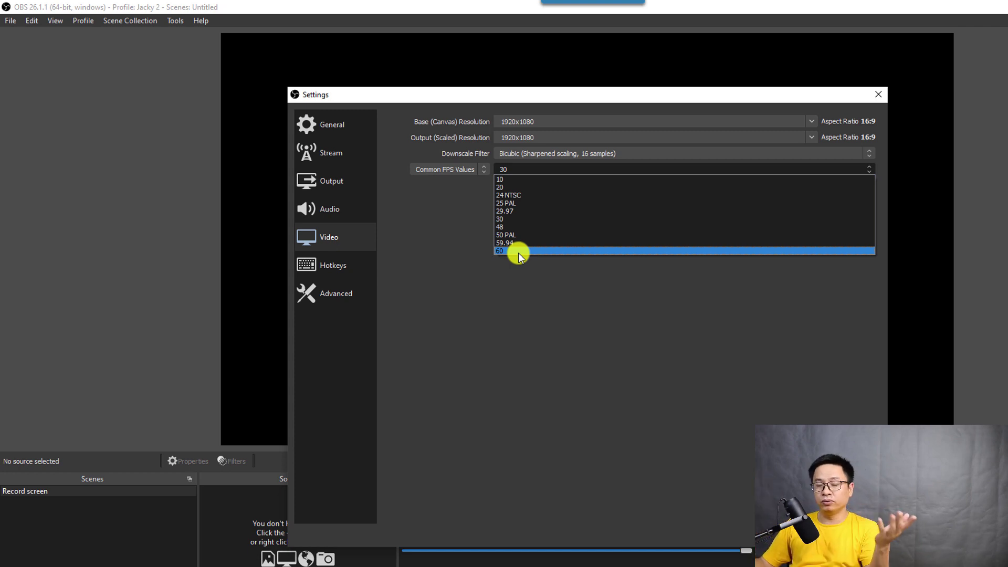
pyautogui.click(507, 218)
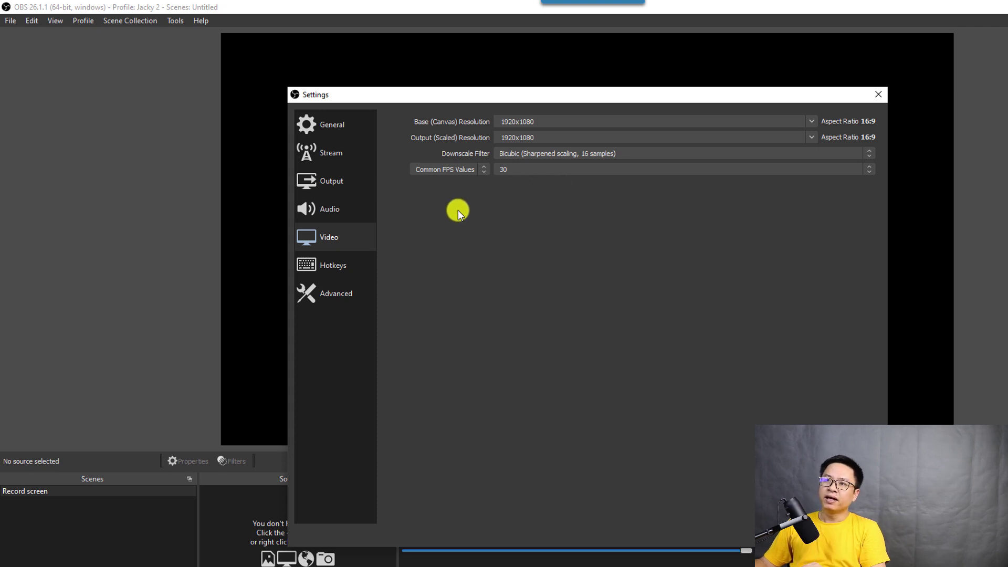
# In the hotkey settings, assign F5 to Start Recording and F7 to Stop Recording, and save the settings
pyautogui.click(311, 265)
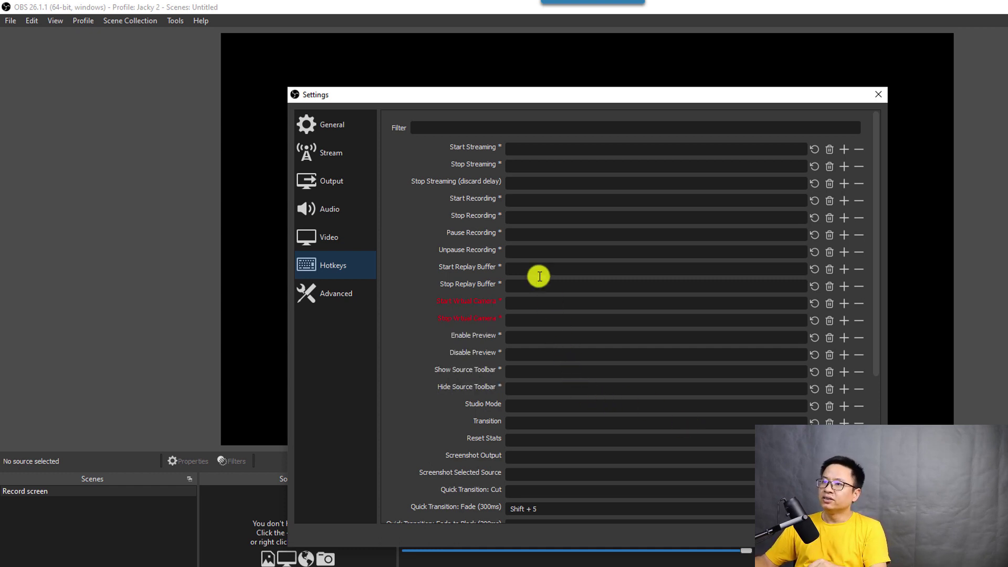
pyautogui.click(514, 198)
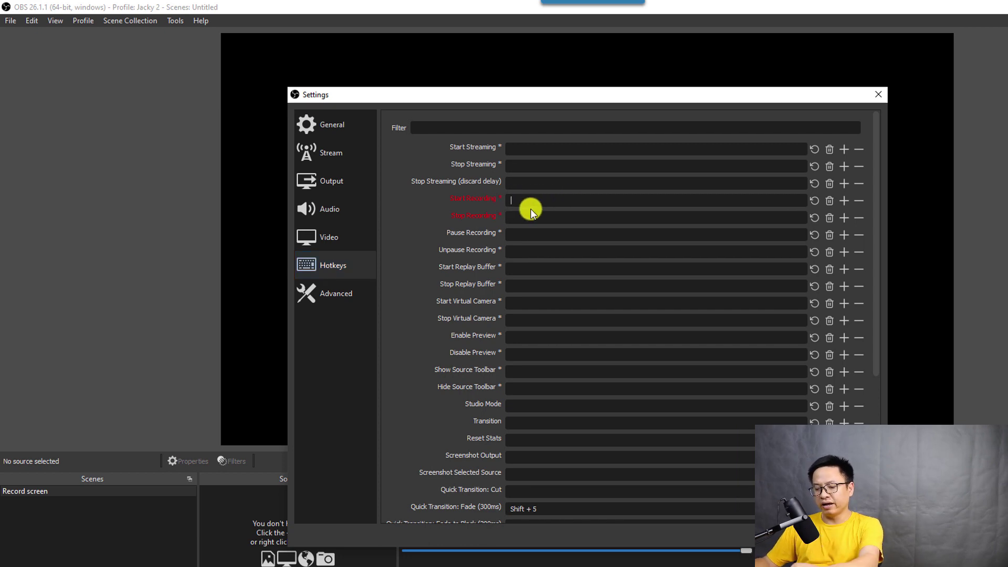
pyautogui.click(522, 216)
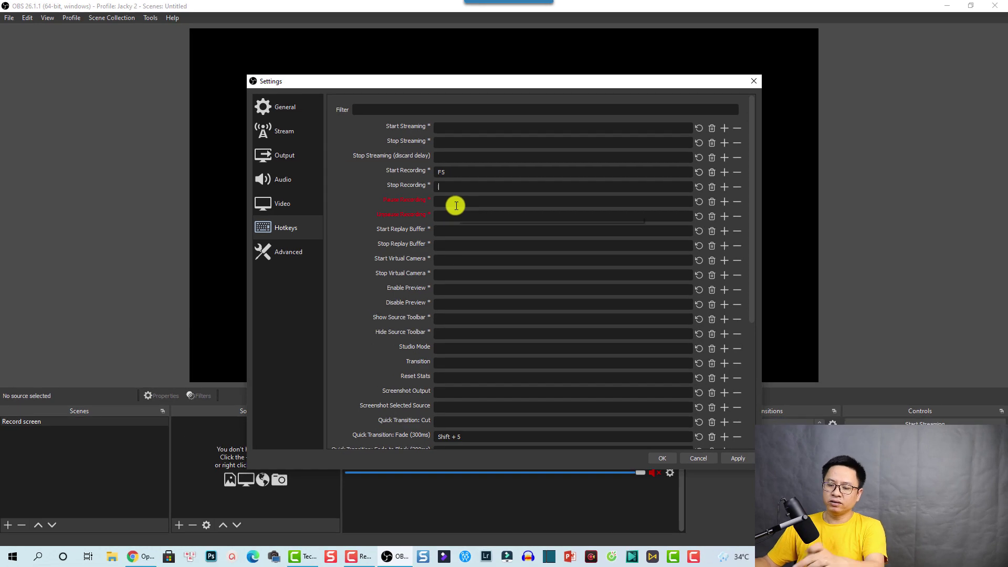
pyautogui.press('F7')
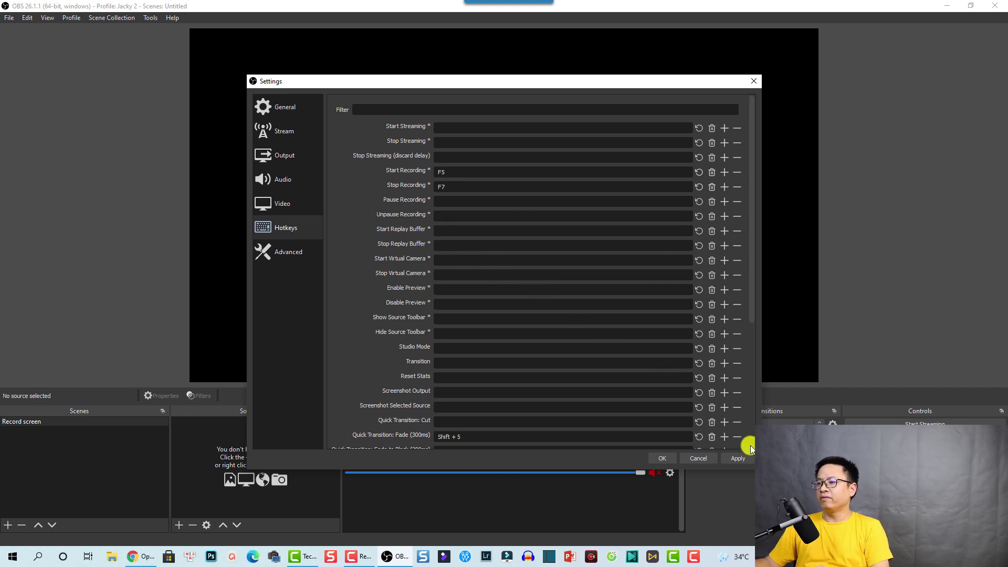
pyautogui.click(742, 458)
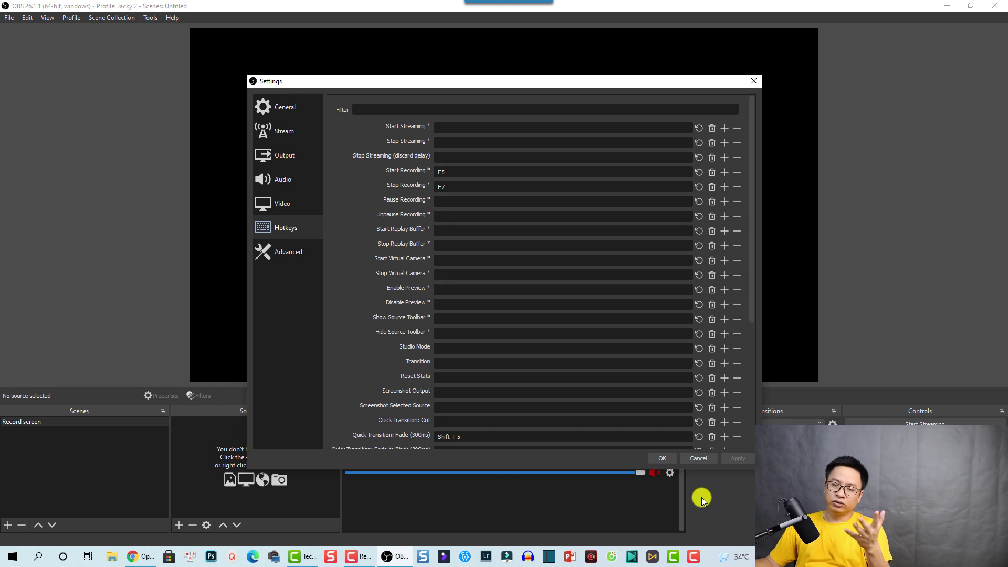
pyautogui.click(660, 459)
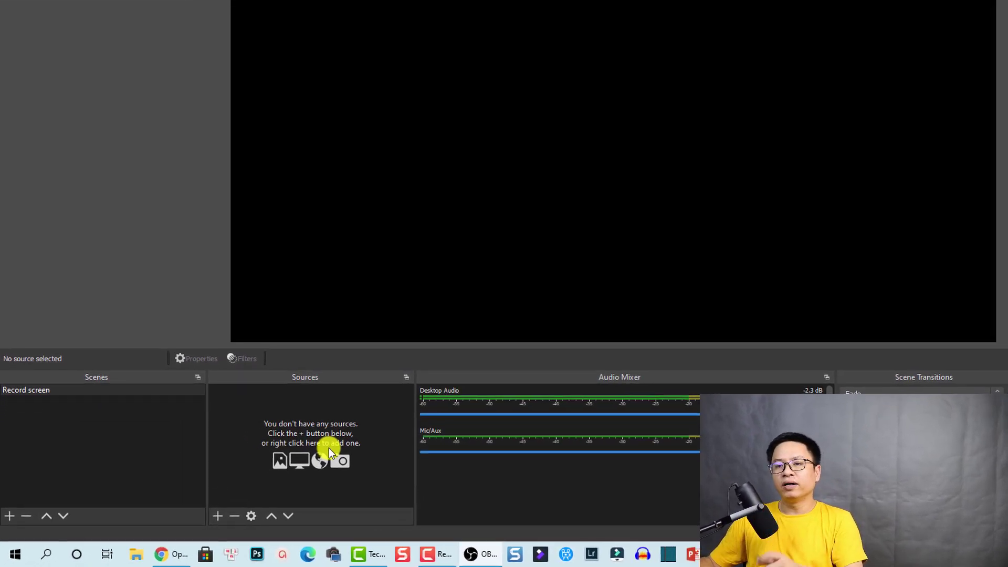
# Add a new Display Capture source to the Record screen scene, using Display 1: 1920x1080 with cursor capture on
pyautogui.click(76, 427)
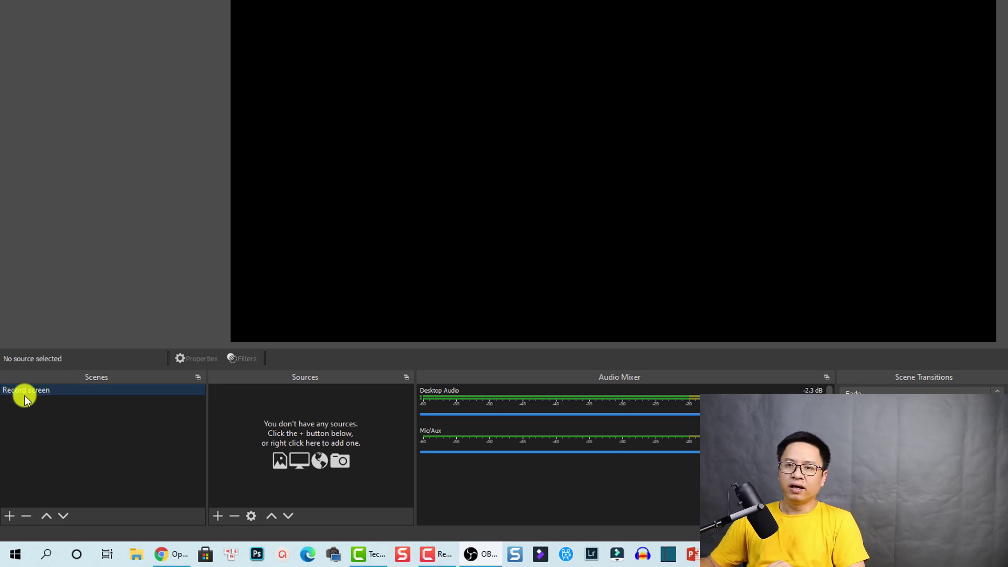
pyautogui.click(218, 518)
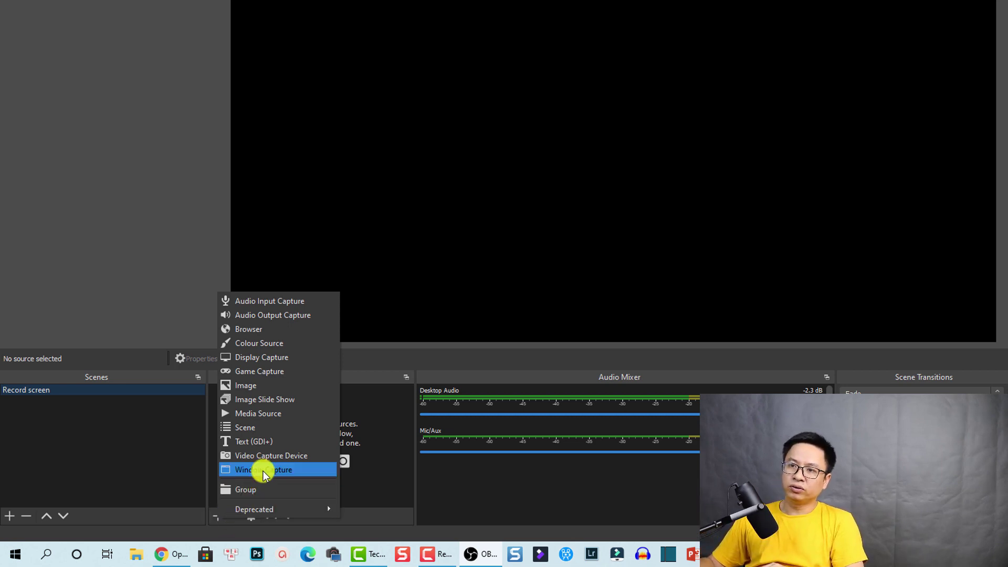
pyautogui.click(246, 358)
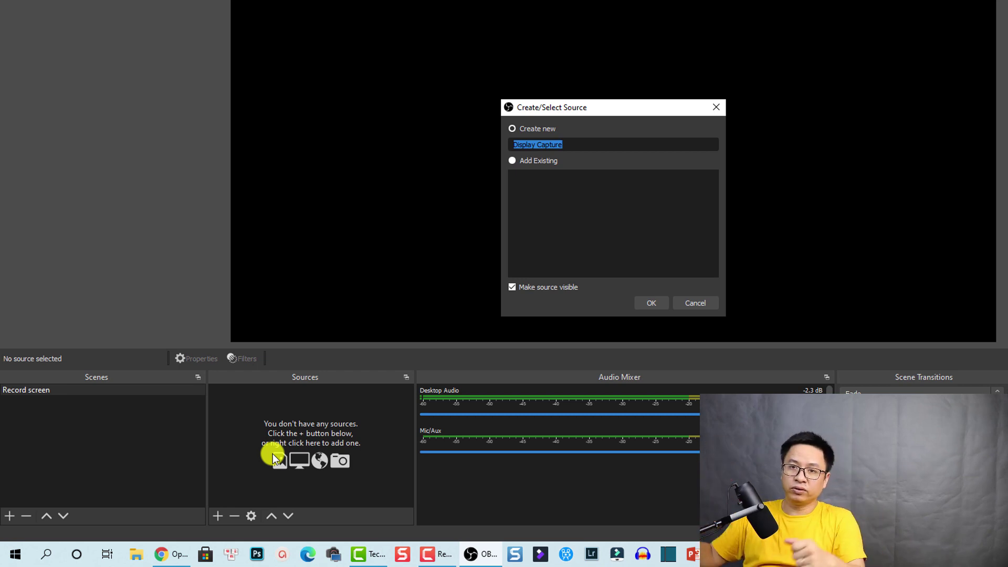
pyautogui.click(651, 303)
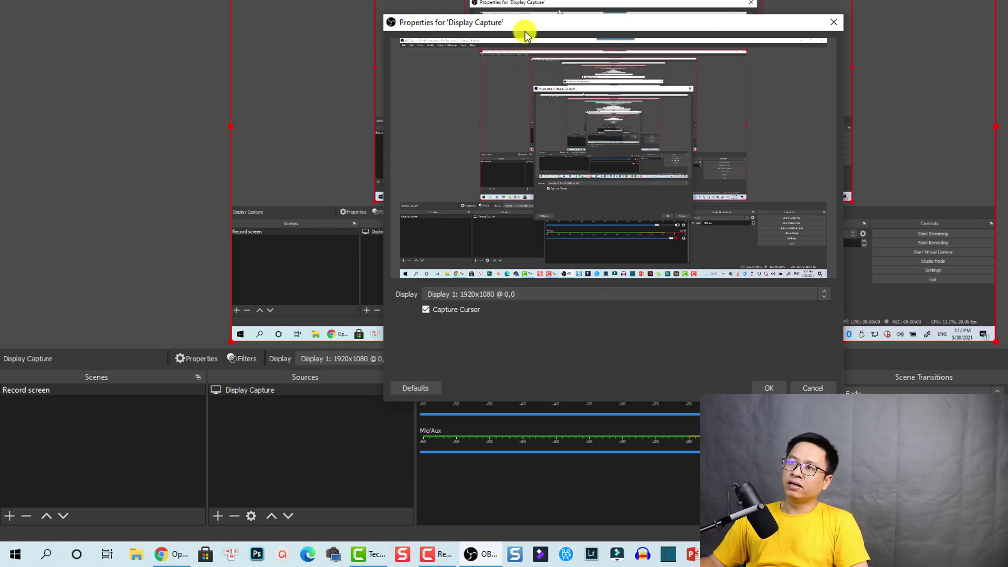
pyautogui.moveTo(523, 23); pyautogui.dragTo(413, 21)
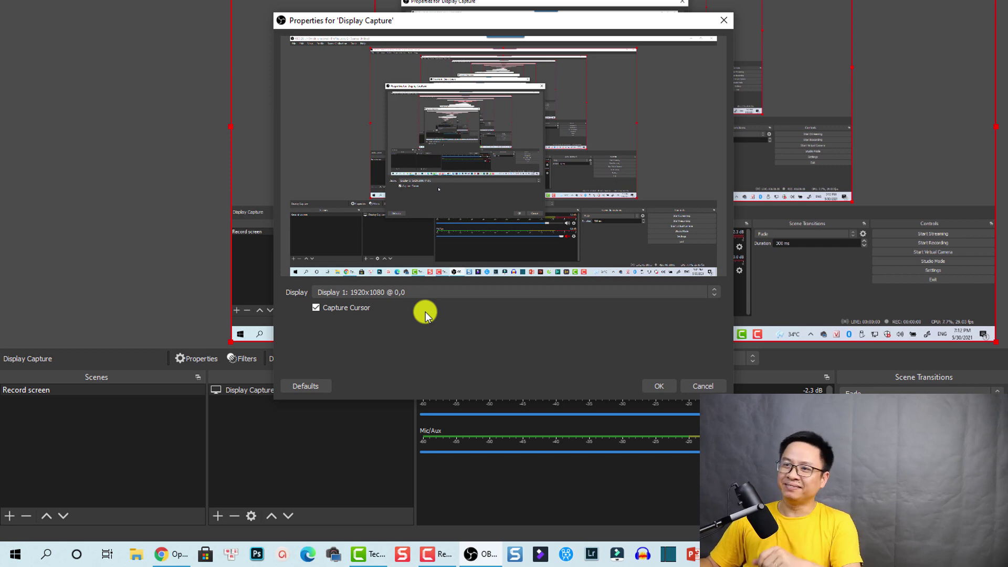
pyautogui.click(413, 297)
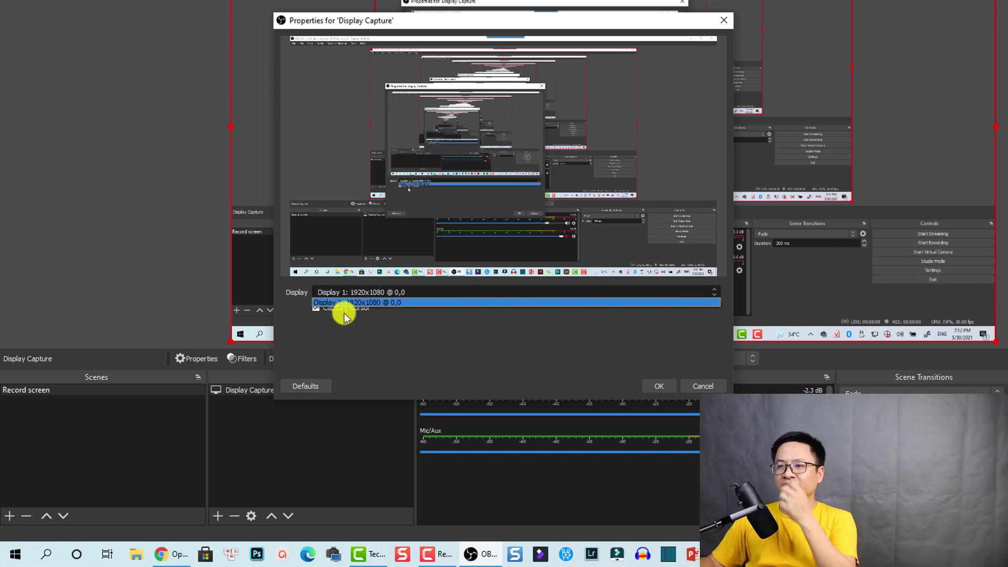
pyautogui.click(374, 304)
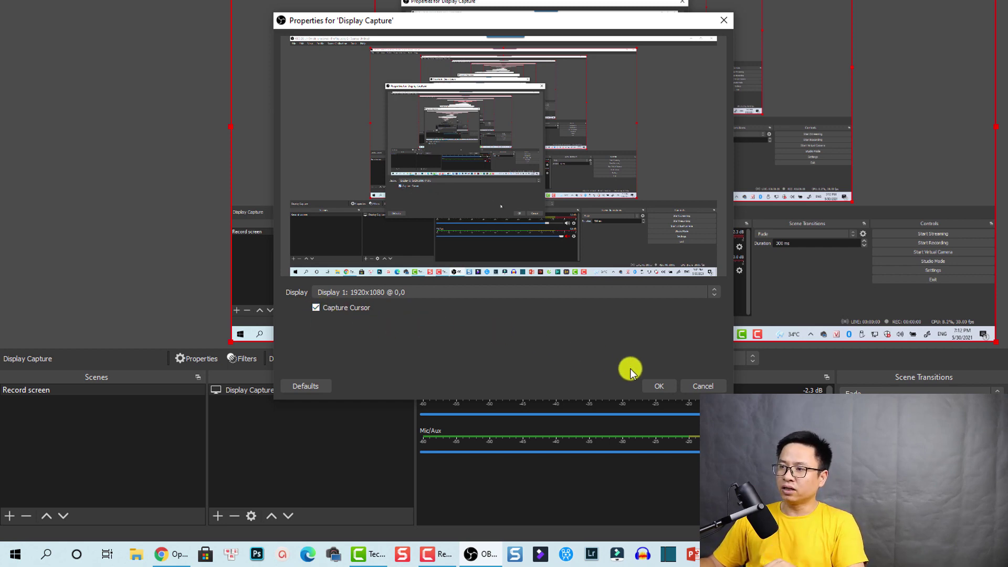
pyautogui.click(653, 388)
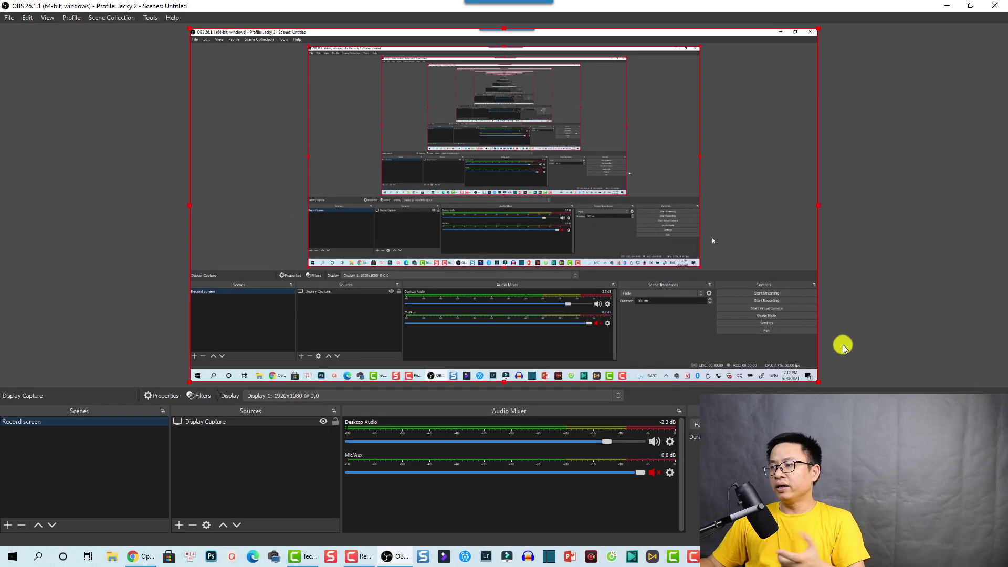
# Resize the Display Capture source to fill the preview canvas and look at its Transform options
pyautogui.moveTo(819, 381); pyautogui.dragTo(744, 380)
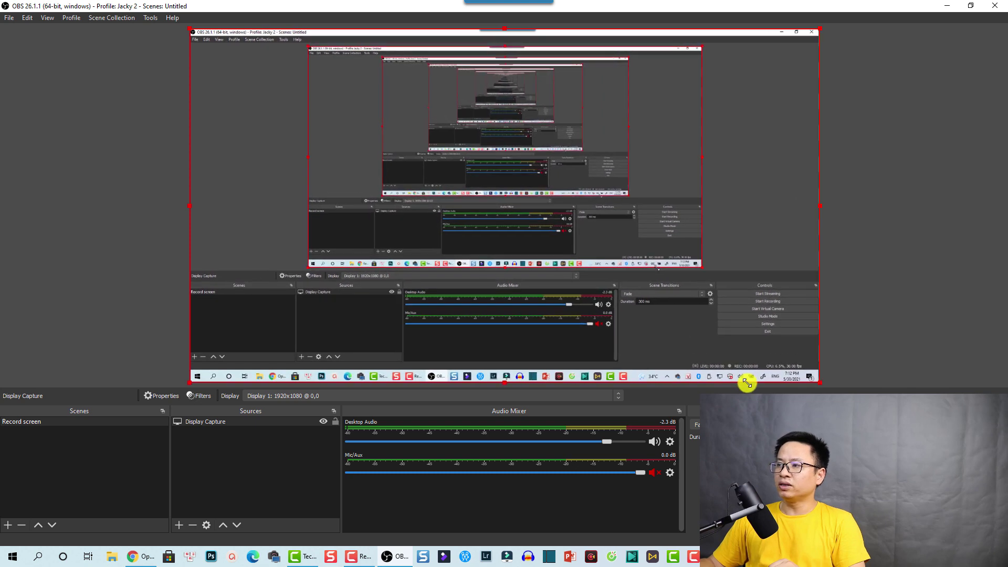
pyautogui.click(221, 458)
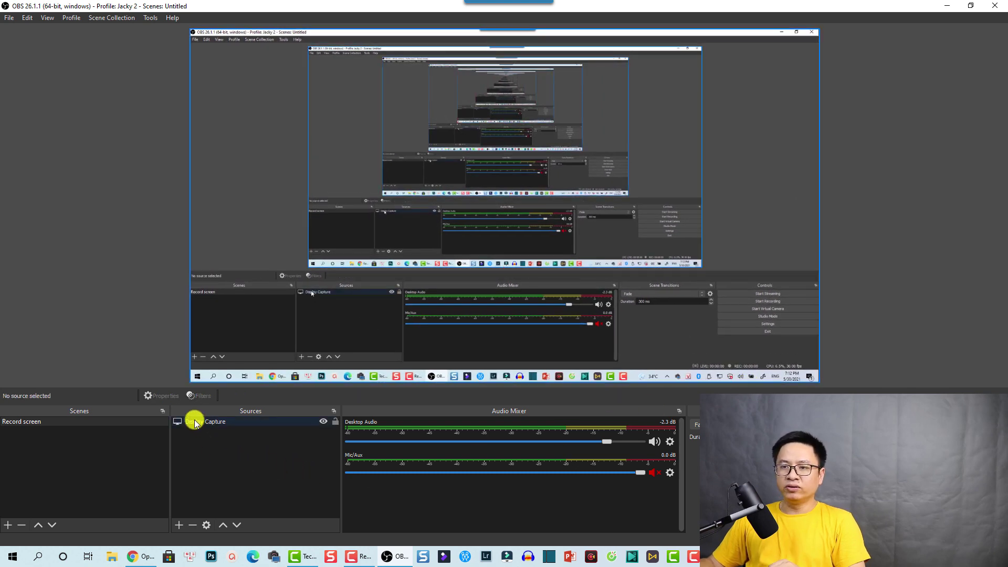
pyautogui.click(195, 424)
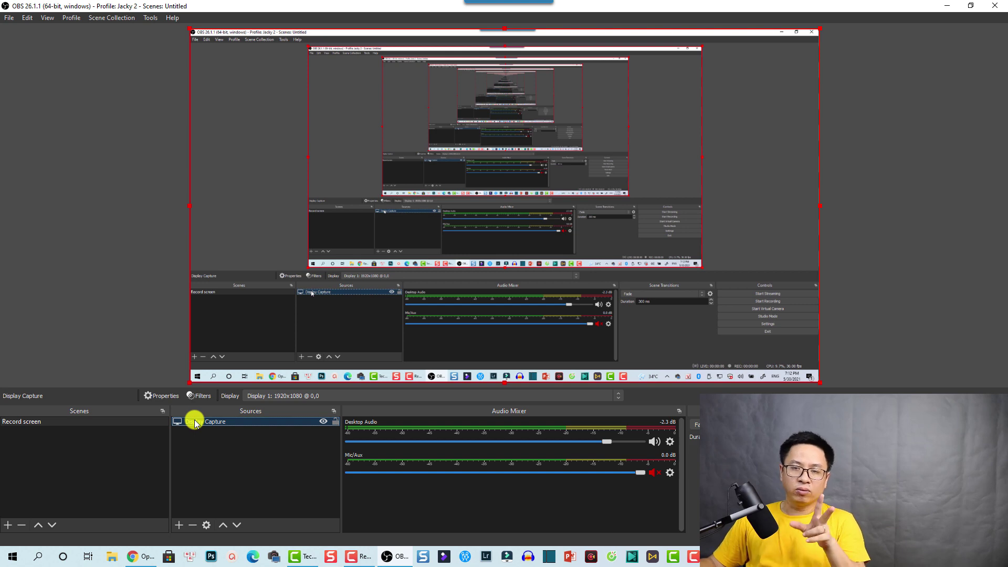
pyautogui.rightClick(194, 422)
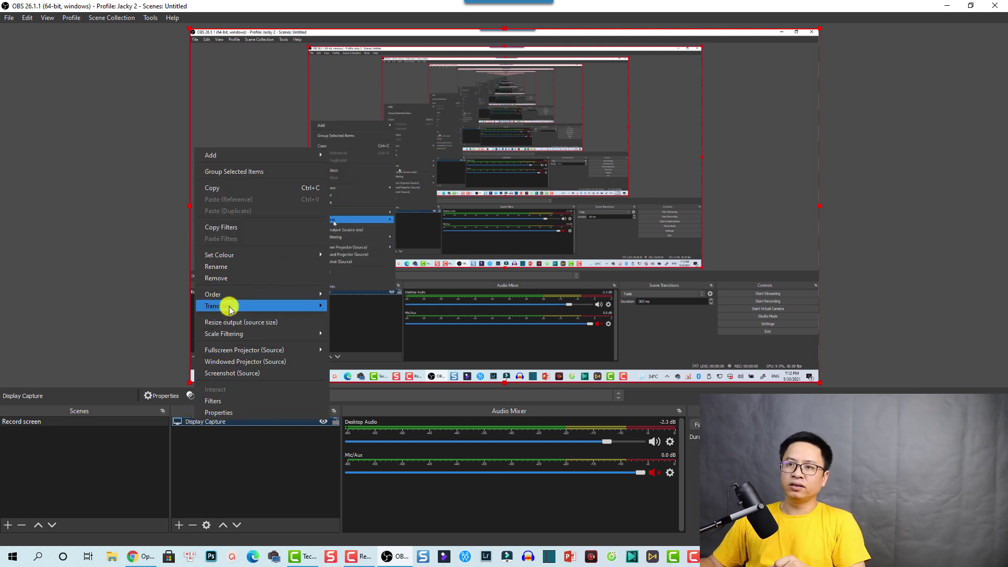
pyautogui.moveTo(228, 309)
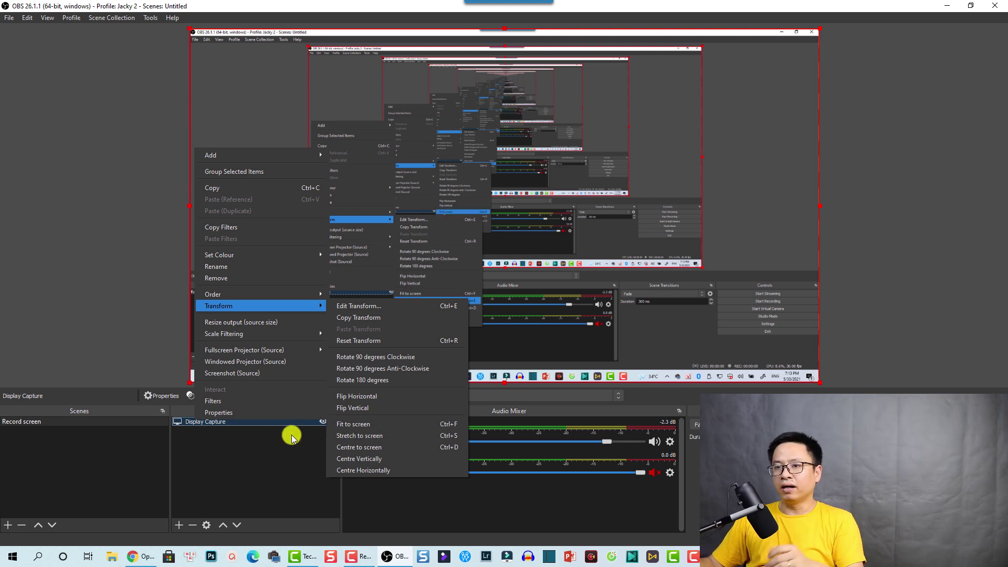
pyautogui.click(241, 435)
pyautogui.click(212, 433)
pyautogui.click(211, 431)
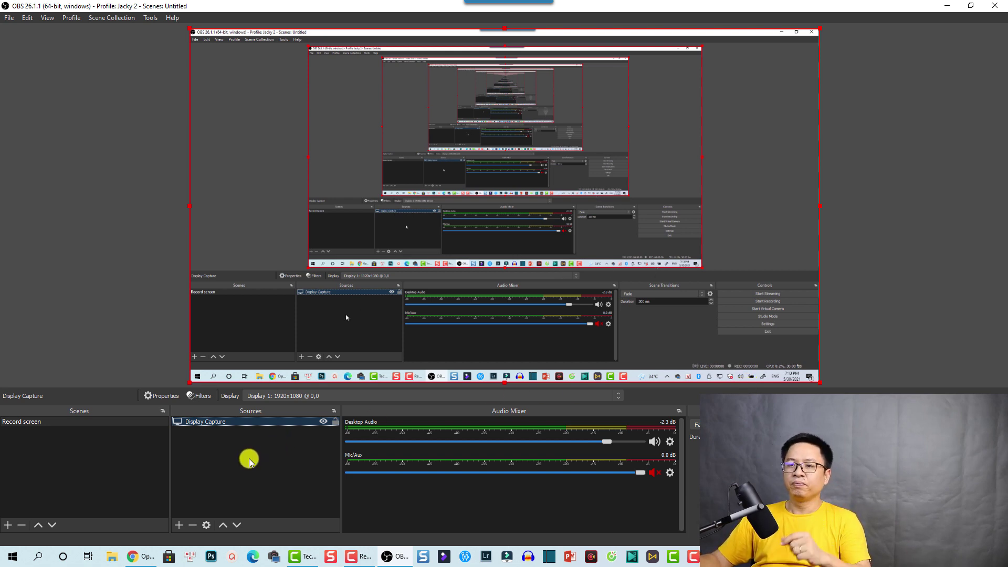
# Add a new Video Capture Device source and choose the Logitech HD Webcam C310 as its device
pyautogui.click(180, 526)
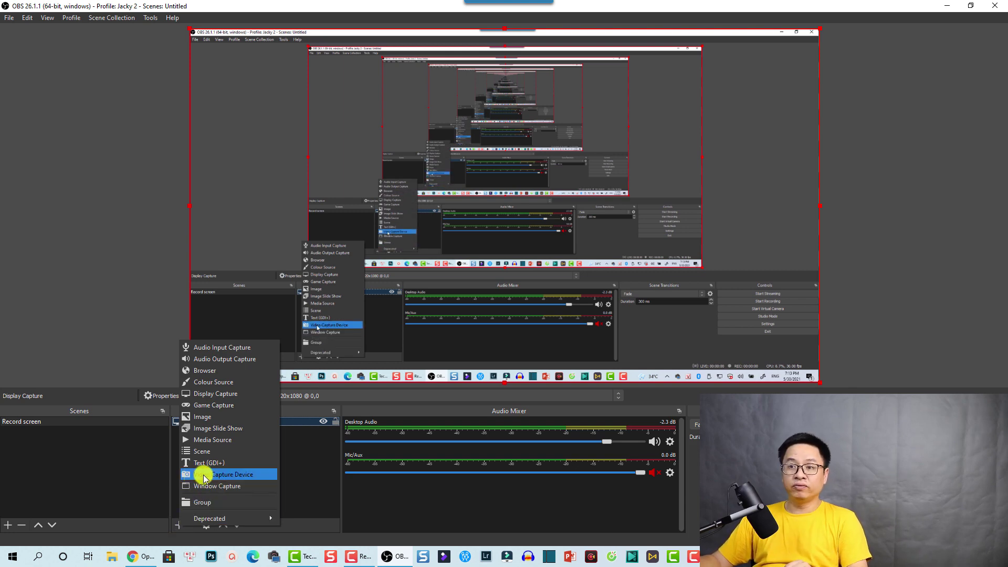
pyautogui.click(205, 476)
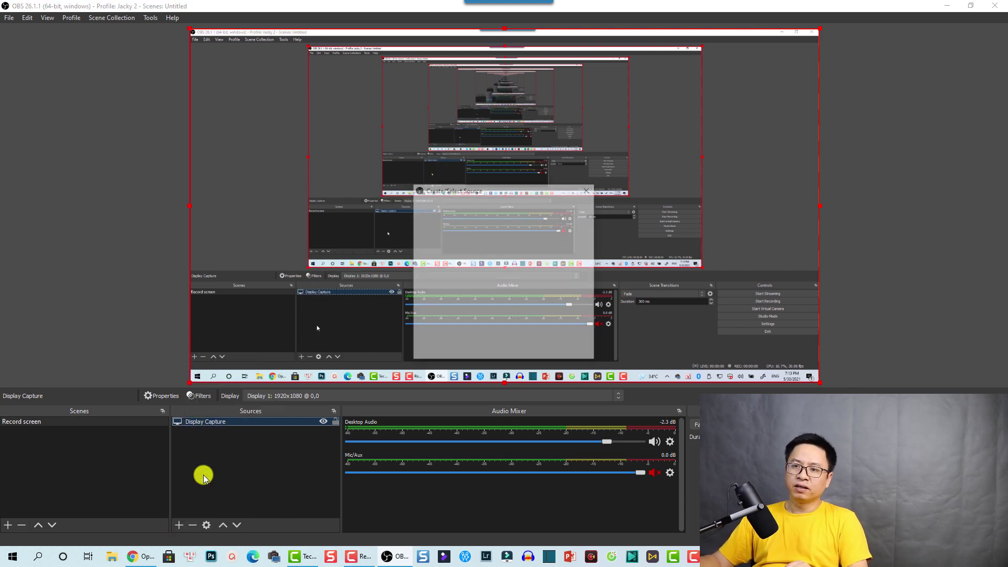
pyautogui.click(537, 351)
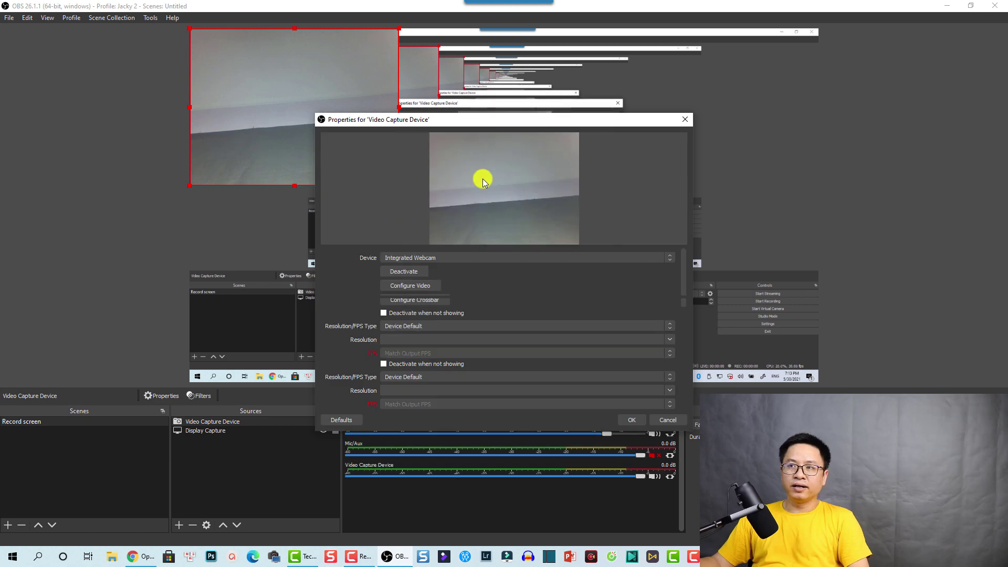
pyautogui.moveTo(439, 125); pyautogui.dragTo(283, 118)
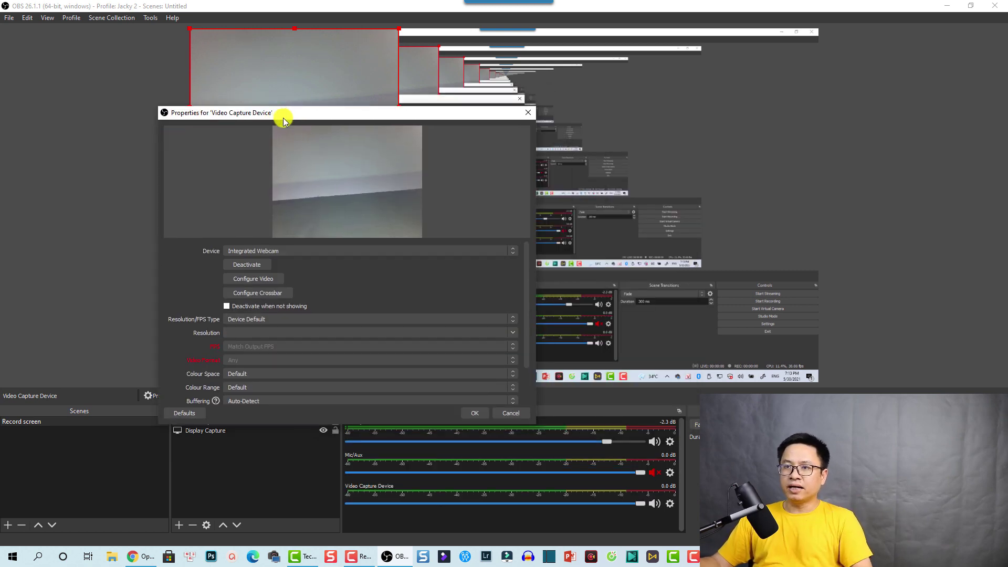
pyautogui.click(278, 254)
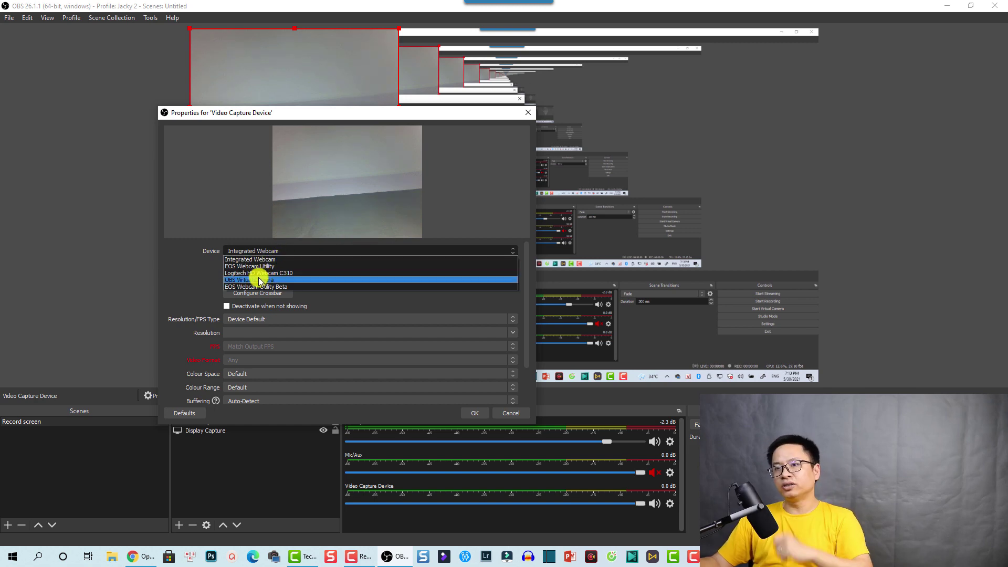
pyautogui.click(256, 260)
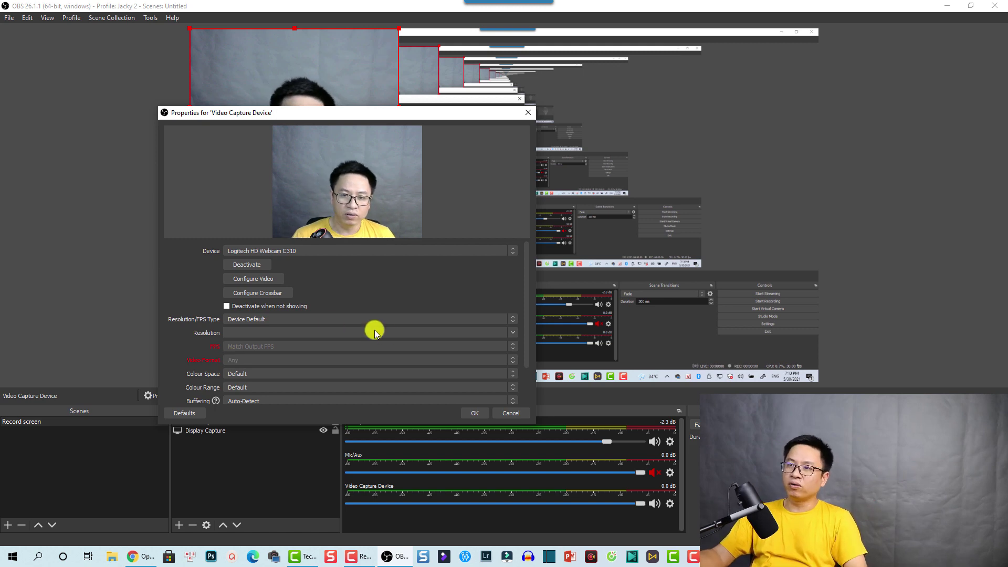
pyautogui.click(475, 413)
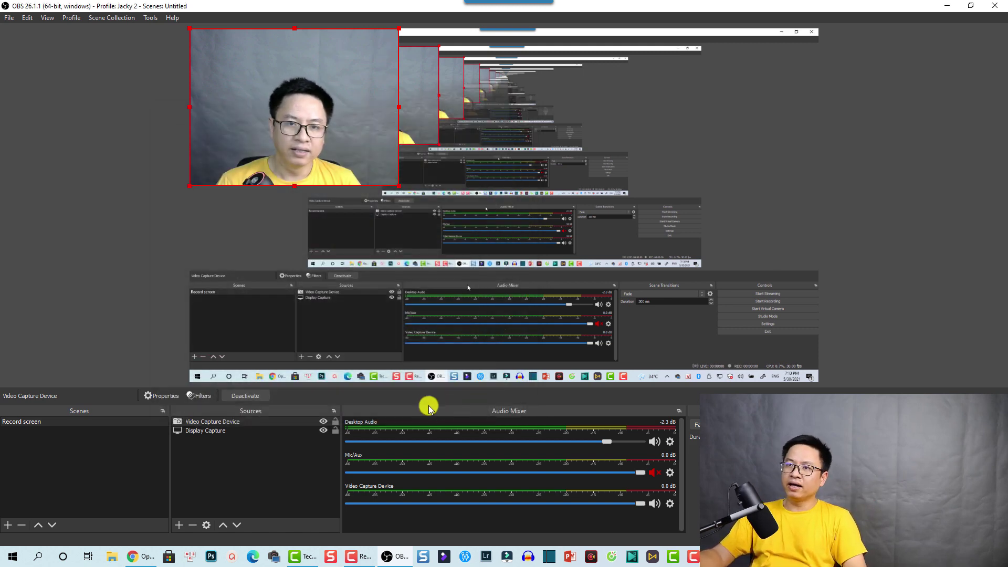
# Shrink the webcam picture proportionally and move it into the lower-right corner of the preview canvas
pyautogui.click(326, 342)
pyautogui.click(285, 152)
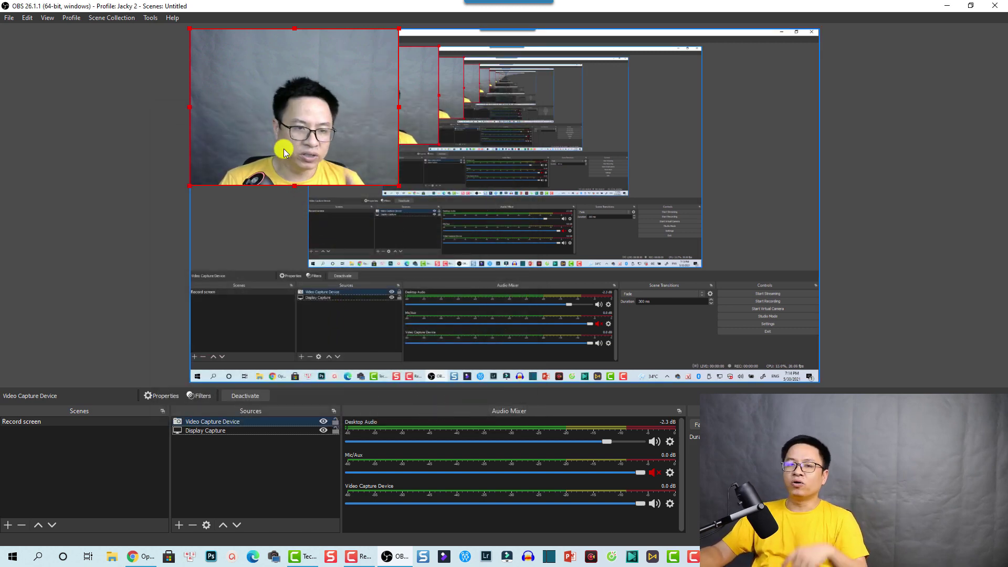
pyautogui.moveTo(398, 186); pyautogui.dragTo(335, 158)
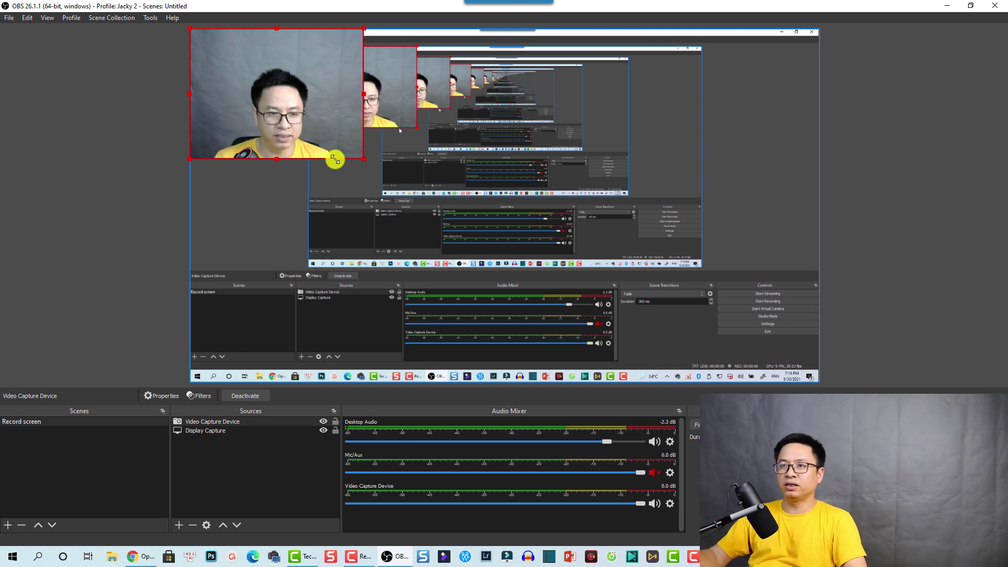
pyautogui.moveTo(291, 116); pyautogui.dragTo(728, 340)
pyautogui.moveTo(645, 254); pyautogui.dragTo(682, 280)
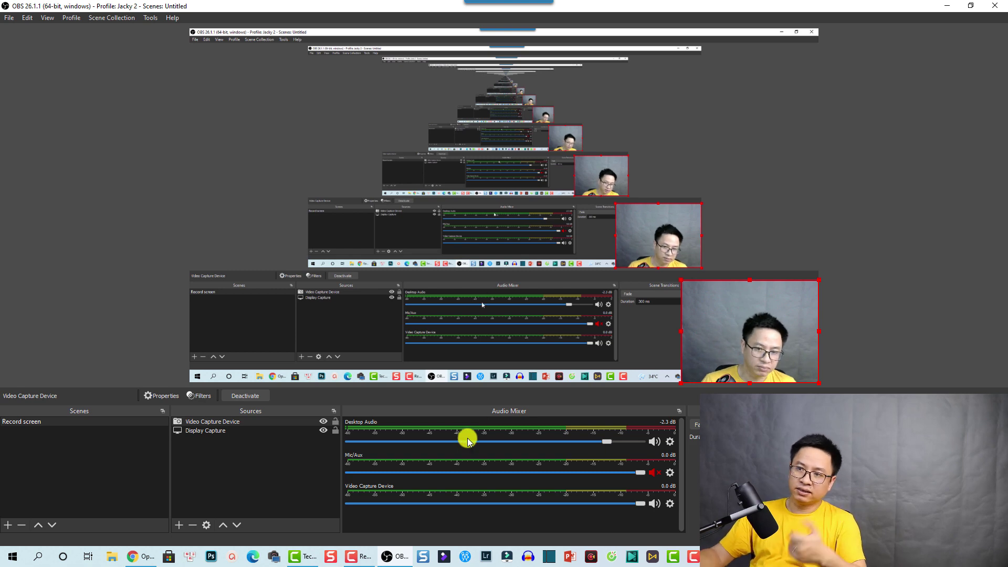
# Add a new Audio Input Capture source to the scene, using Microphone (3- Thronmax MDrill One Pro) as its device
pyautogui.click(179, 525)
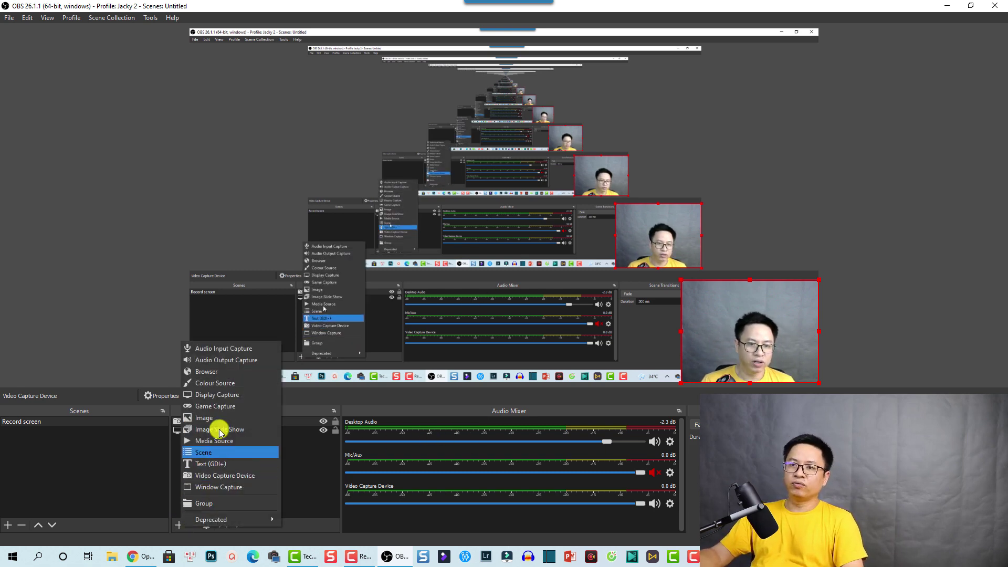
pyautogui.click(213, 350)
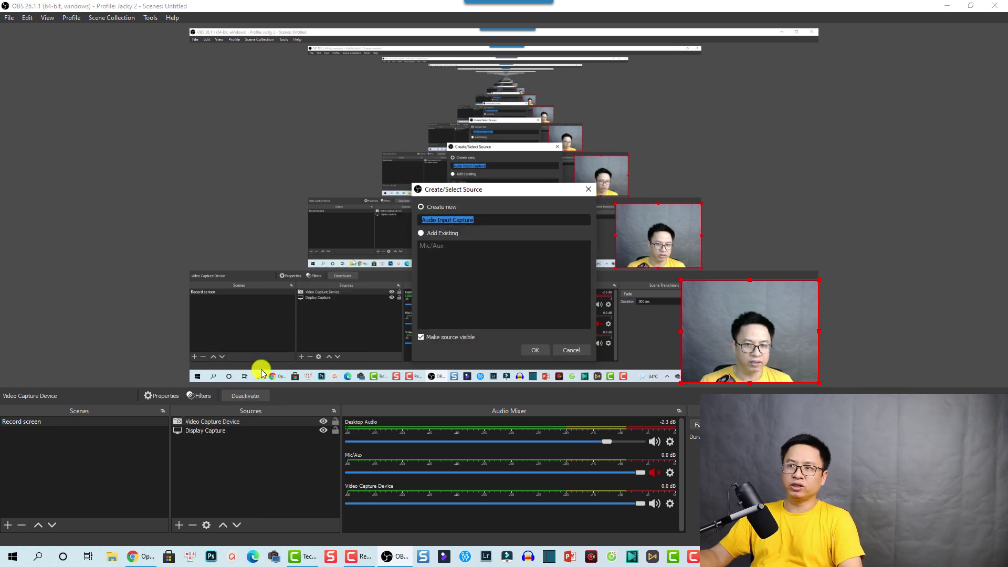
pyautogui.click(535, 353)
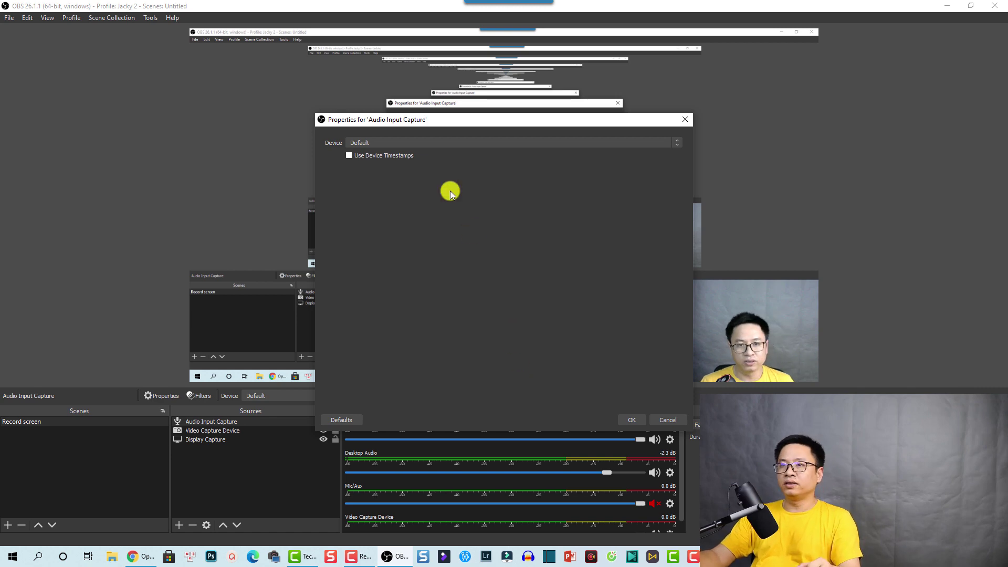
pyautogui.click(411, 144)
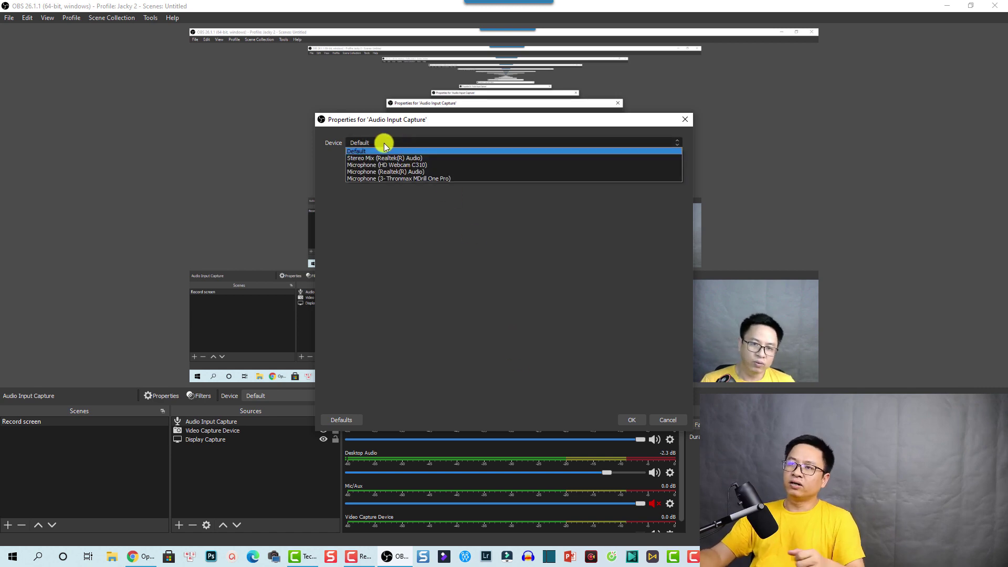
pyautogui.click(378, 179)
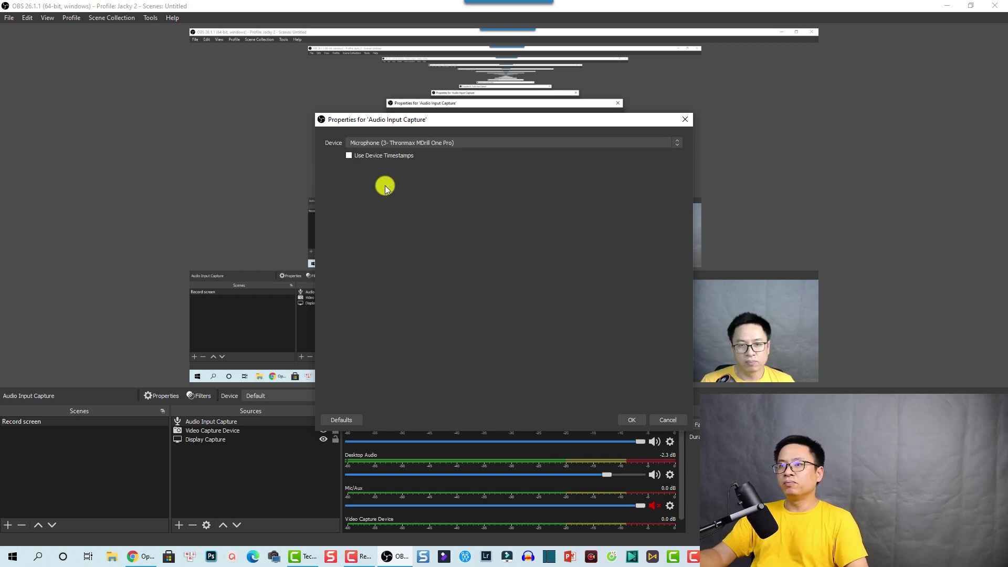
pyautogui.click(633, 420)
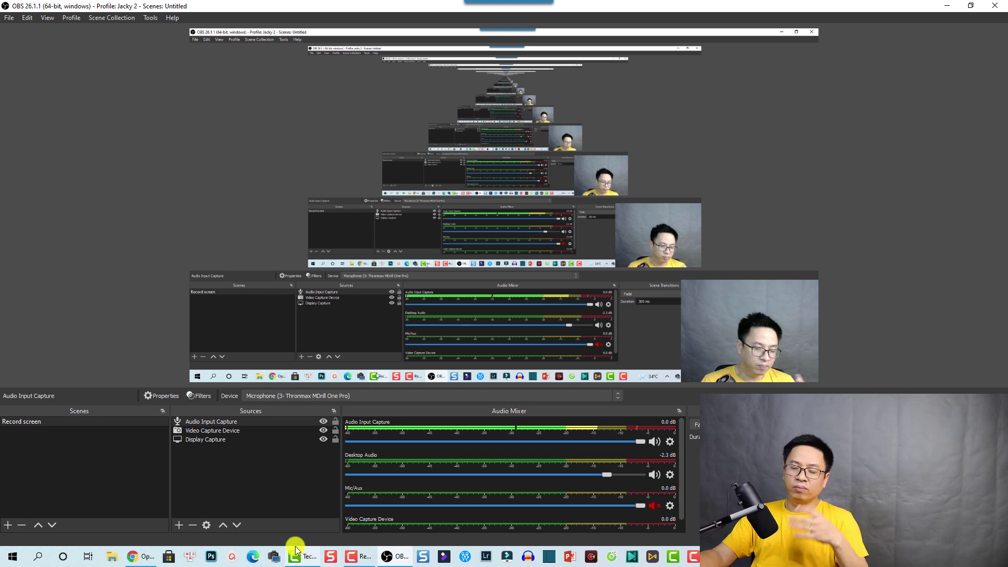
# Record a short test video that shows the obsproject.com page in the browser, and stop the recording back in OBS
pyautogui.moveTo(143, 561)
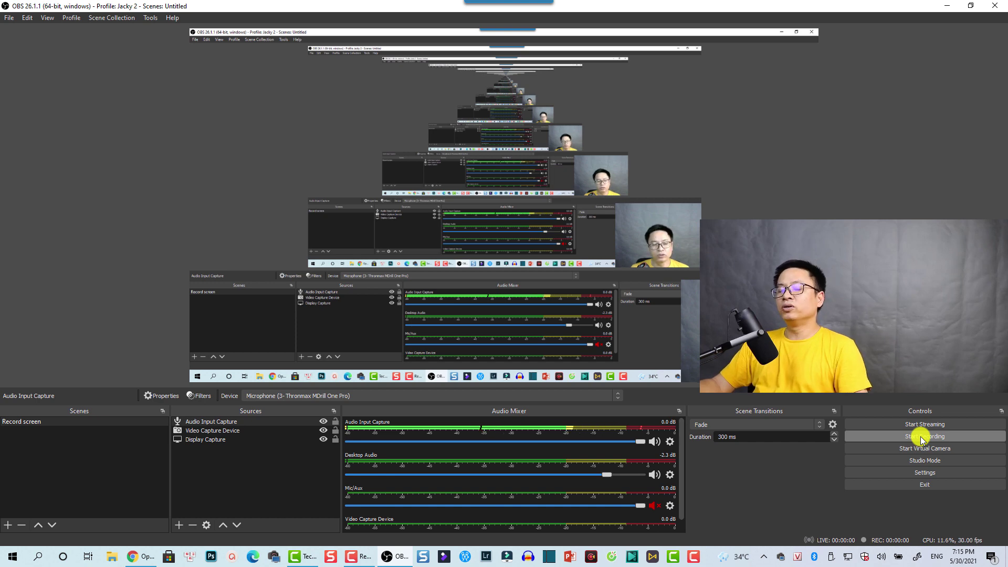
pyautogui.click(908, 442)
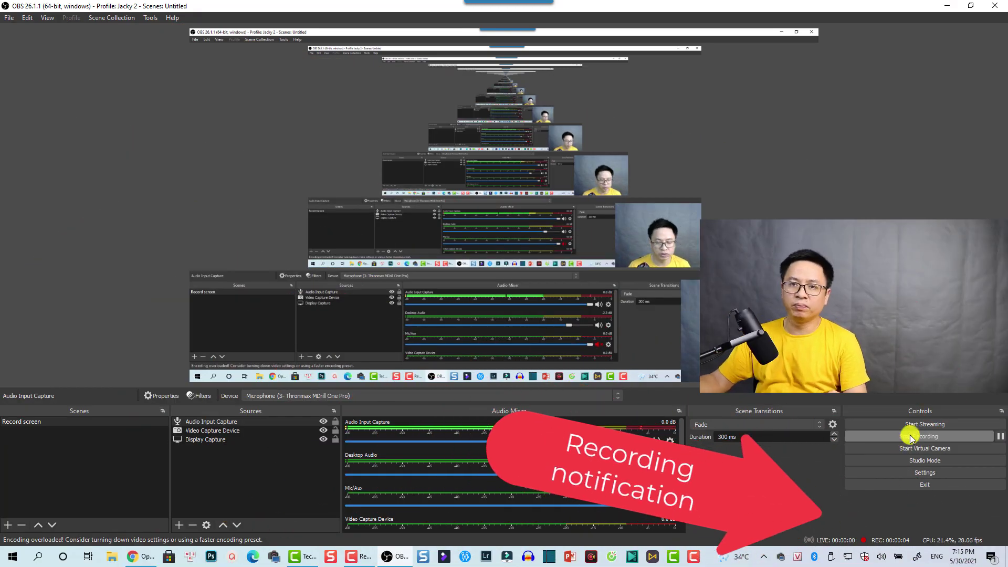
pyautogui.click(947, 6)
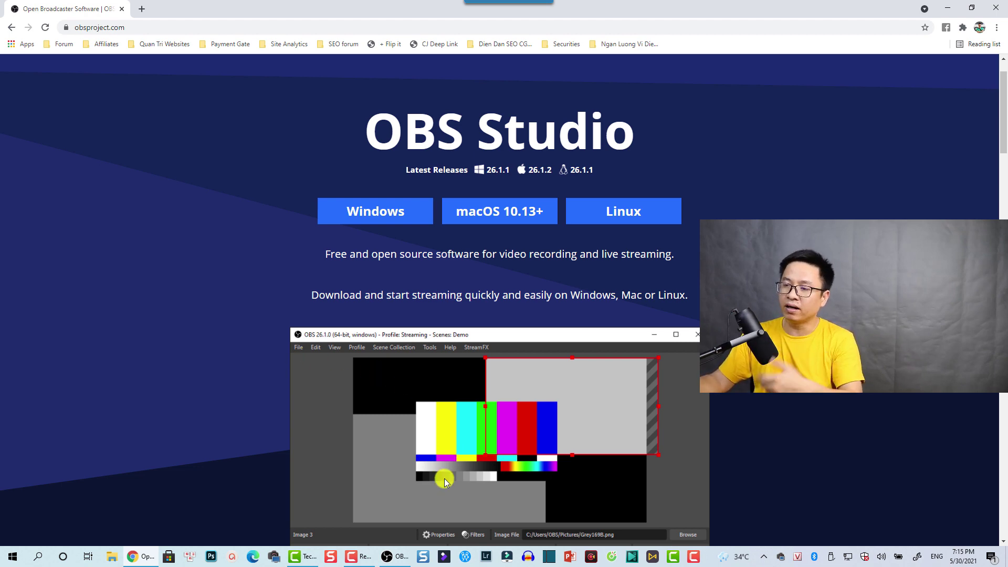
pyautogui.click(396, 555)
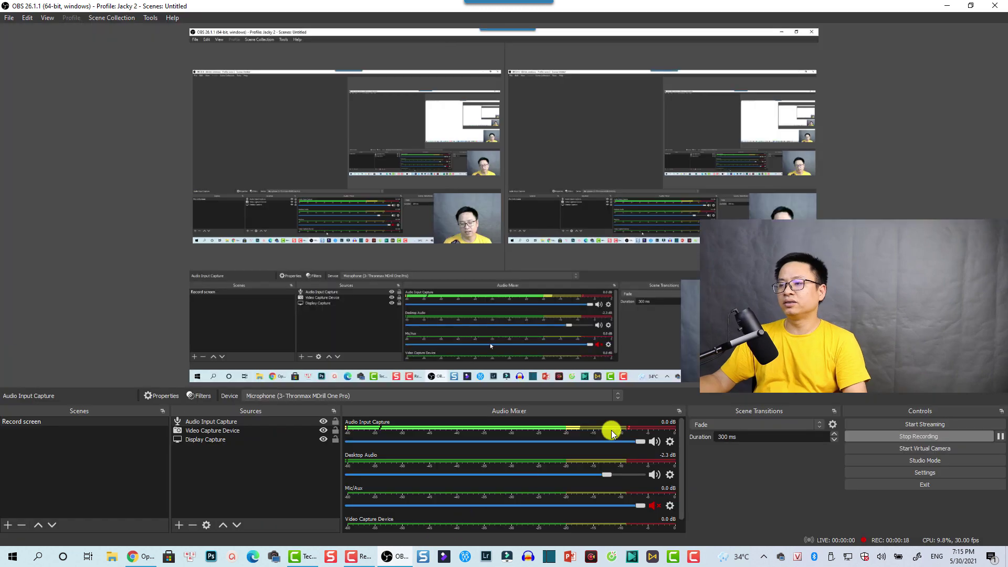
pyautogui.click(907, 436)
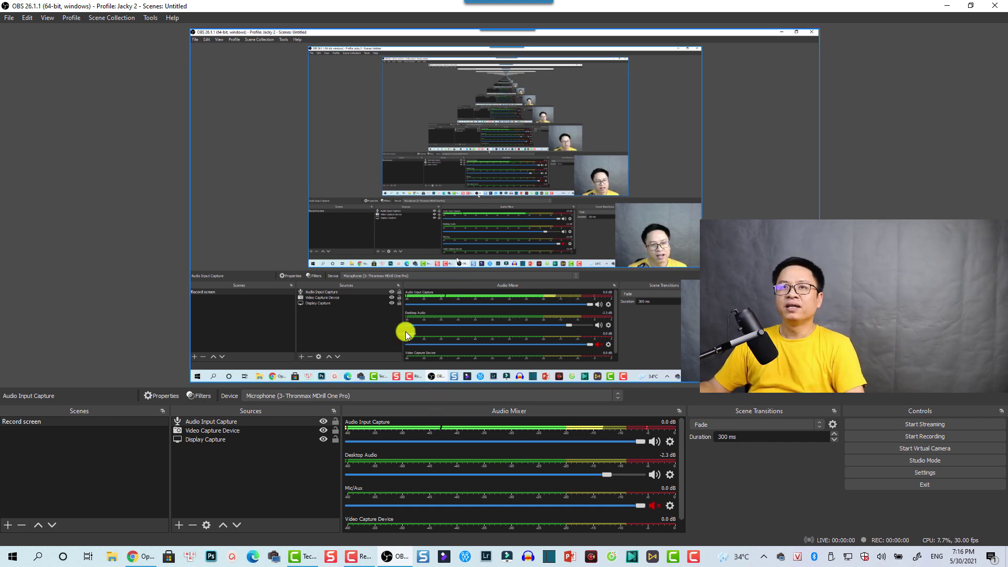
# Show the folder with the saved OBS recordings in a maximized File Explorer window
pyautogui.click(9, 19)
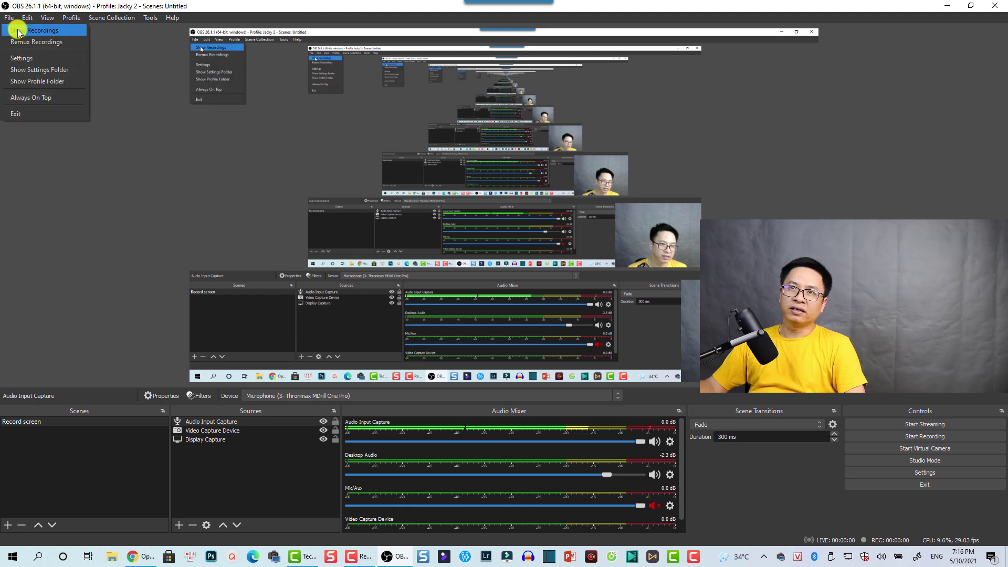
pyautogui.click(21, 31)
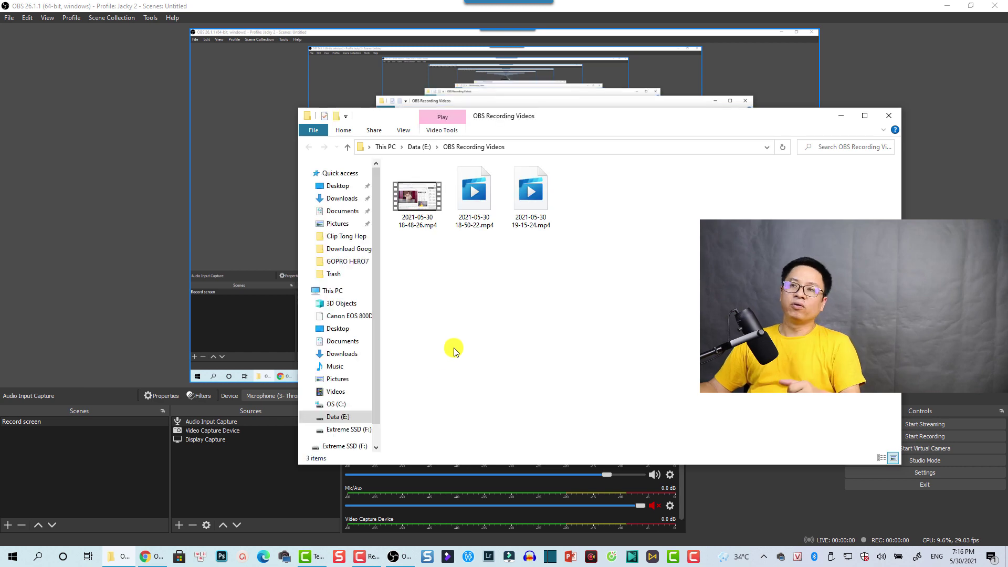
pyautogui.click(865, 115)
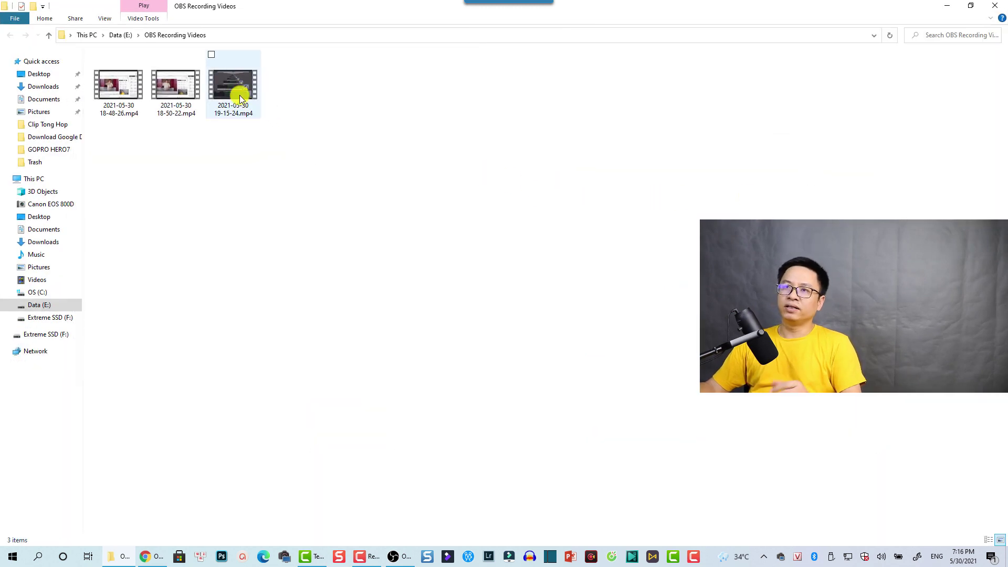
pyautogui.click(240, 95)
pyautogui.doubleClick(239, 96)
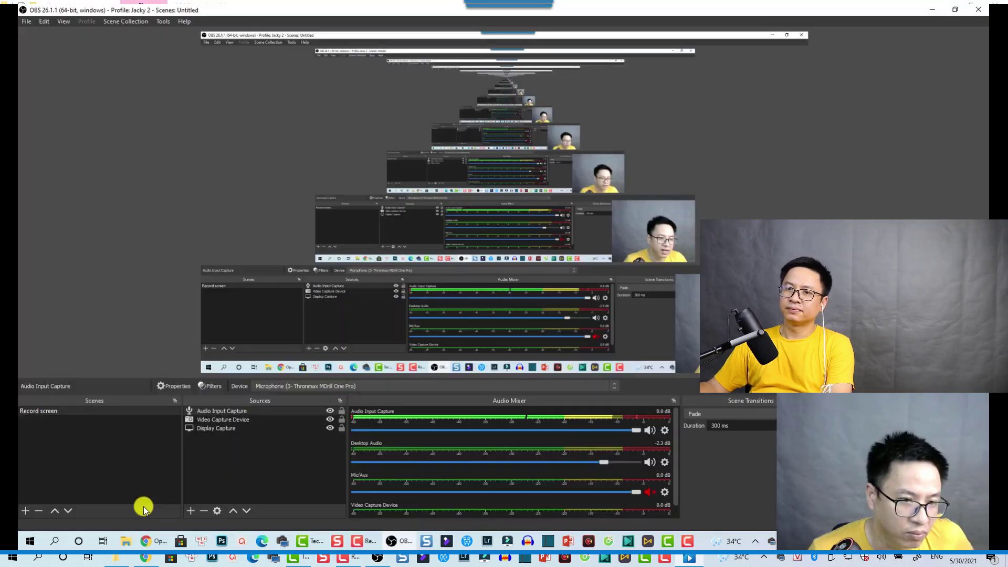
pyautogui.doubleClick(320, 472)
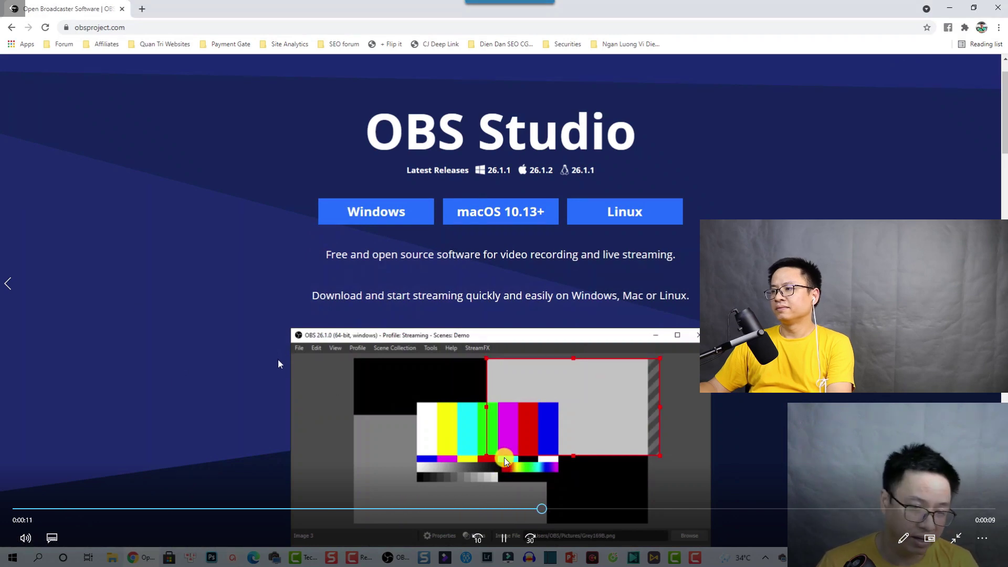
pyautogui.press('space')
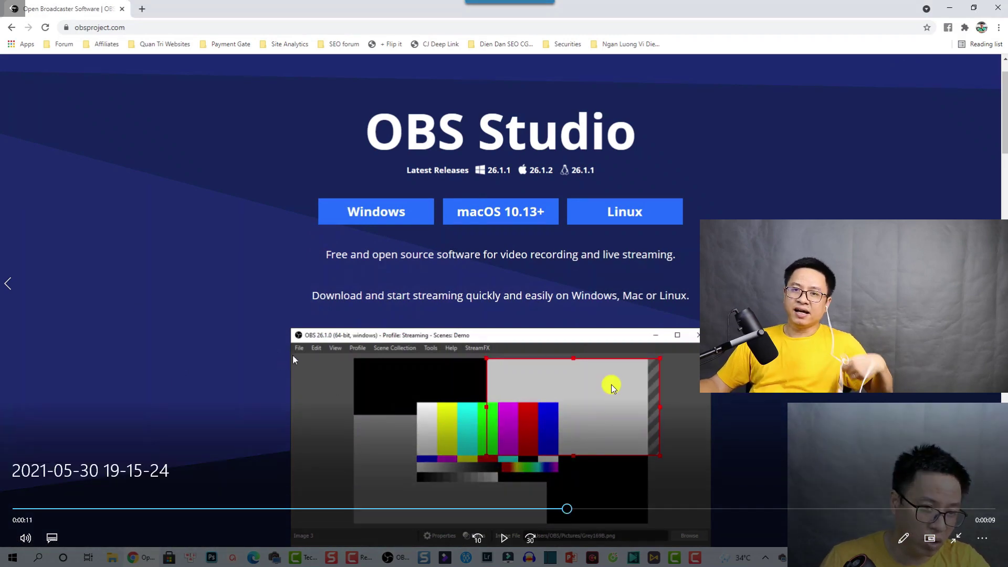